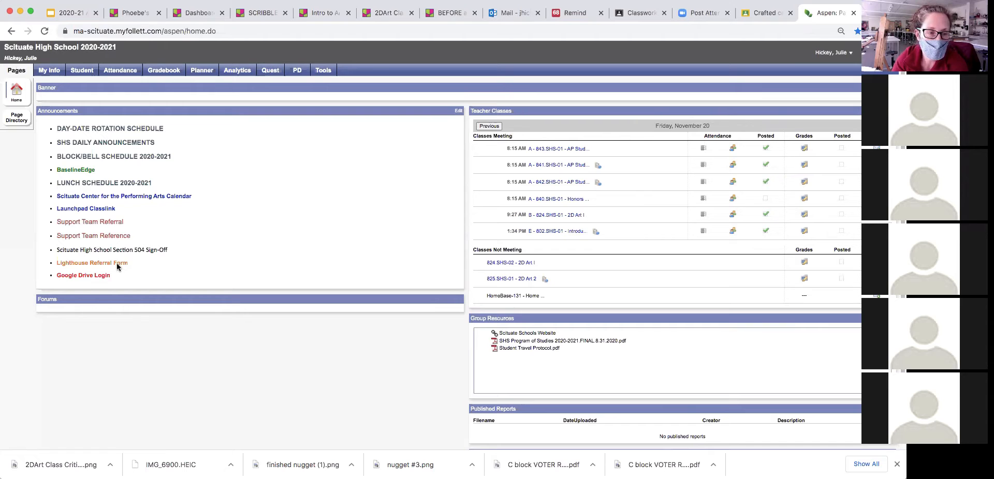
- Open the Launchpad ClassLink link from the Aspen Announcements to reach the LaunchPad sign-in page
click(71, 209)
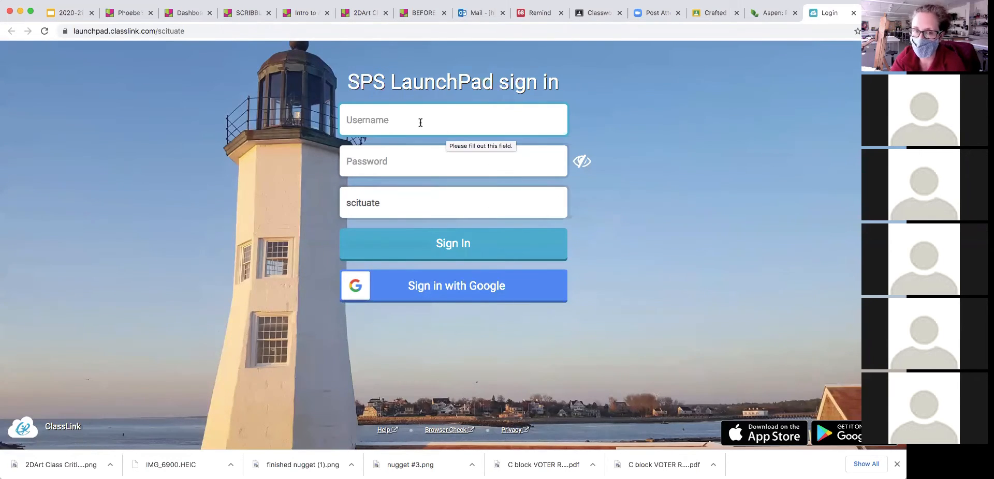
- Sign in to ClassLink LaunchPad with the school account's username and password
click(388, 122)
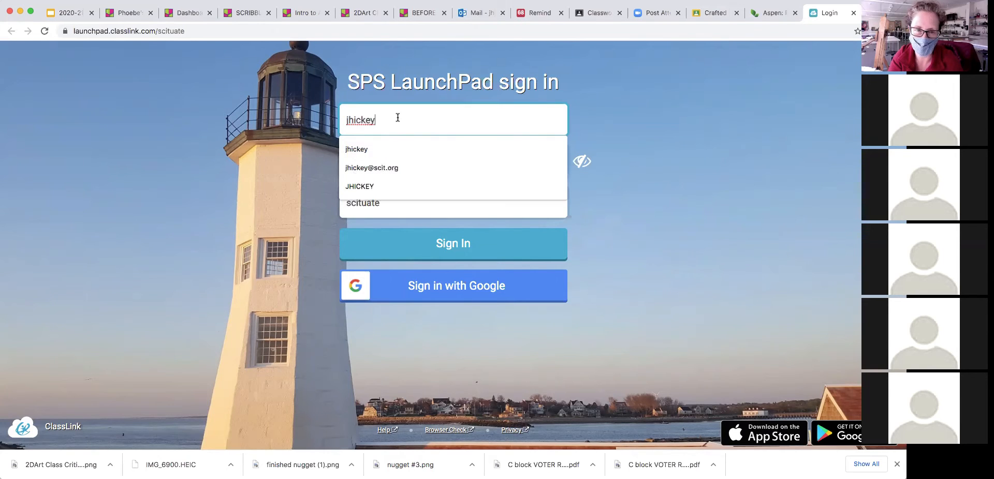
click(642, 140)
click(367, 160)
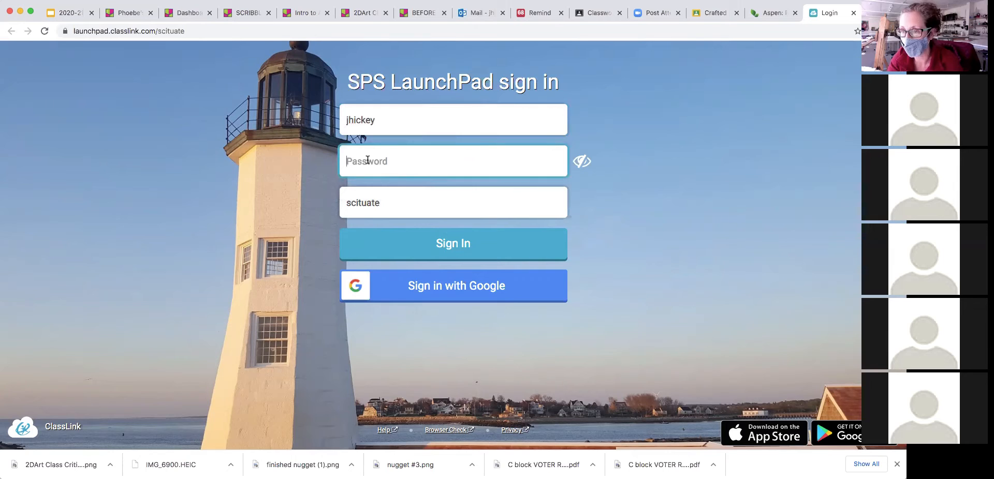
text(•)
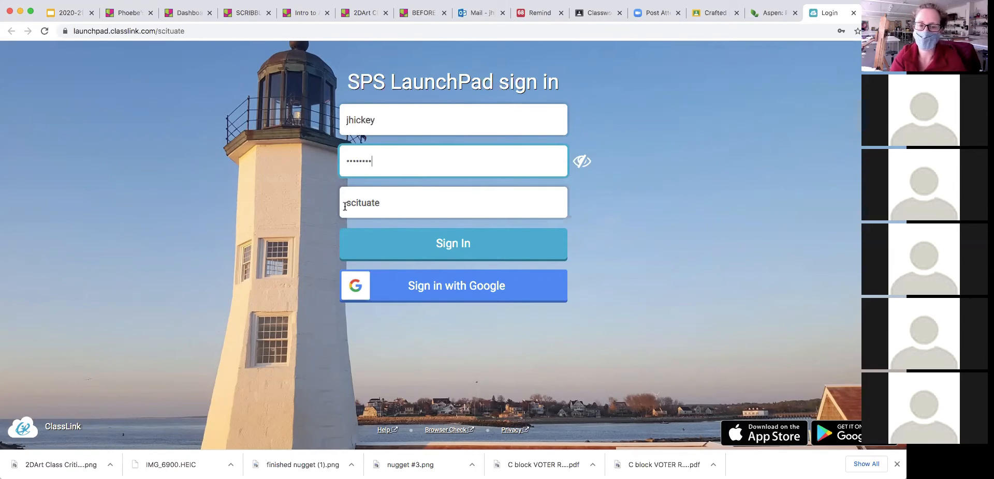
click(450, 248)
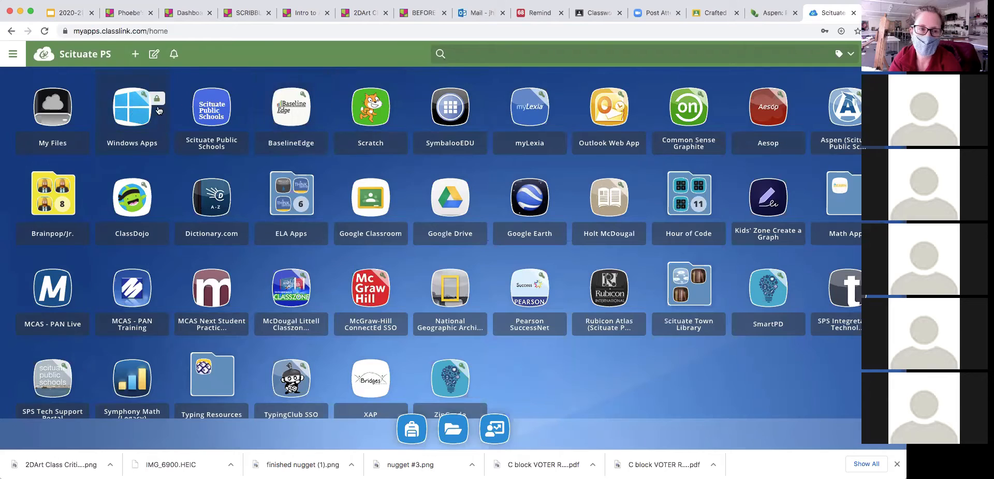
- Launch the Windows Apps tile to start the remote Windows desktop session
click(130, 107)
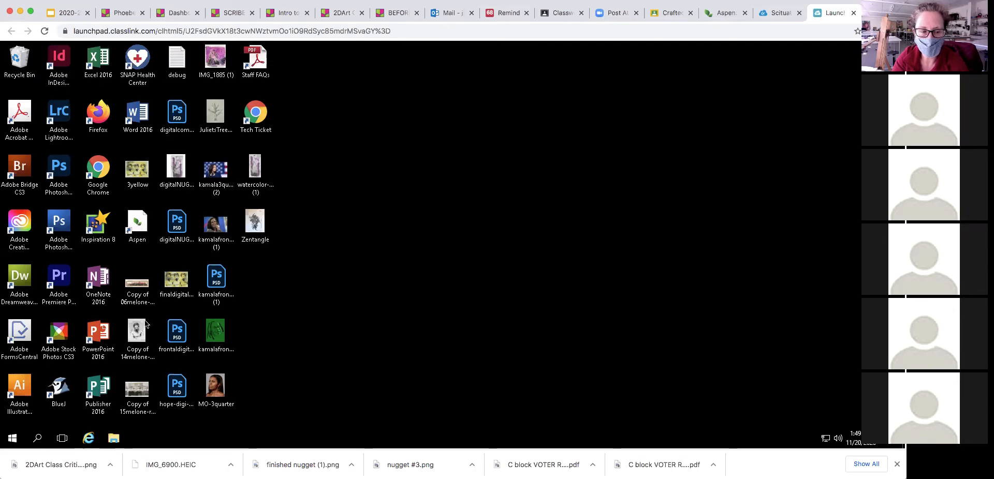
click(37, 439)
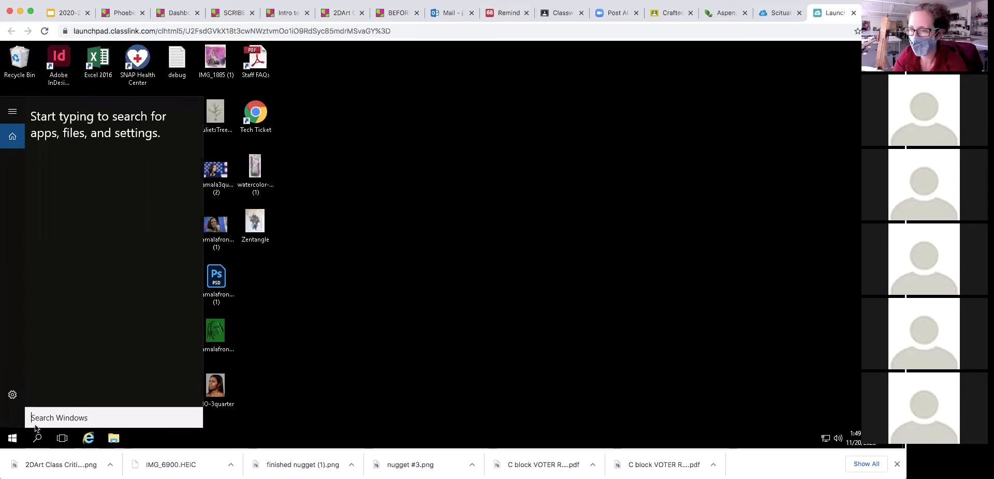
click(259, 318)
click(12, 439)
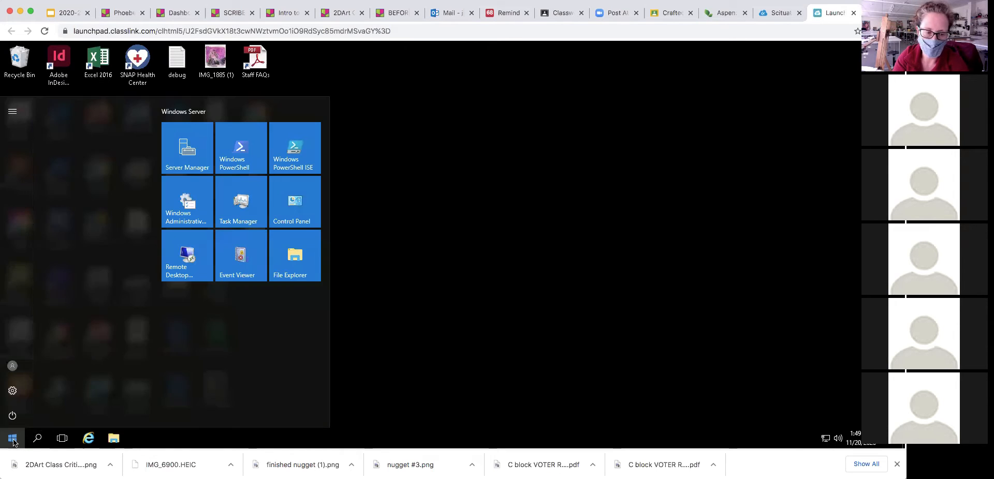
drag(160, 197, 172, 405)
drag(160, 313, 153, 94)
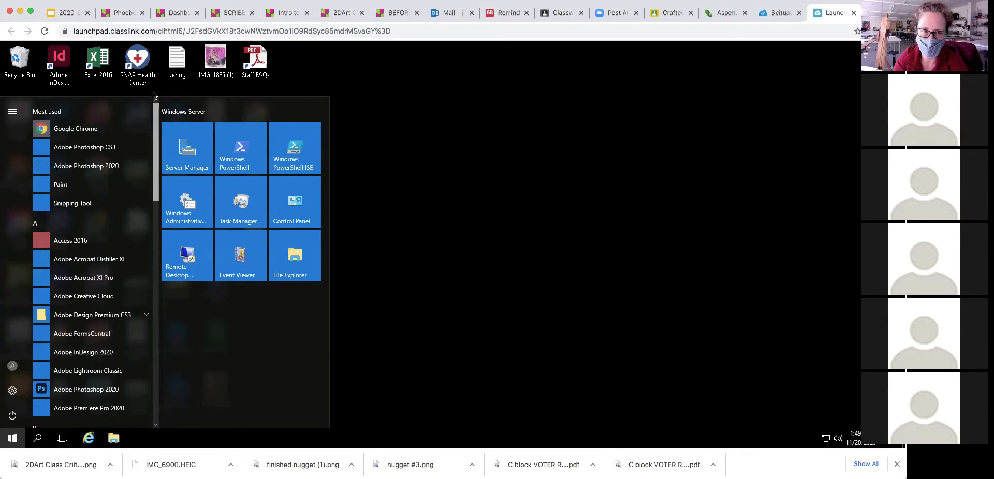
click(395, 111)
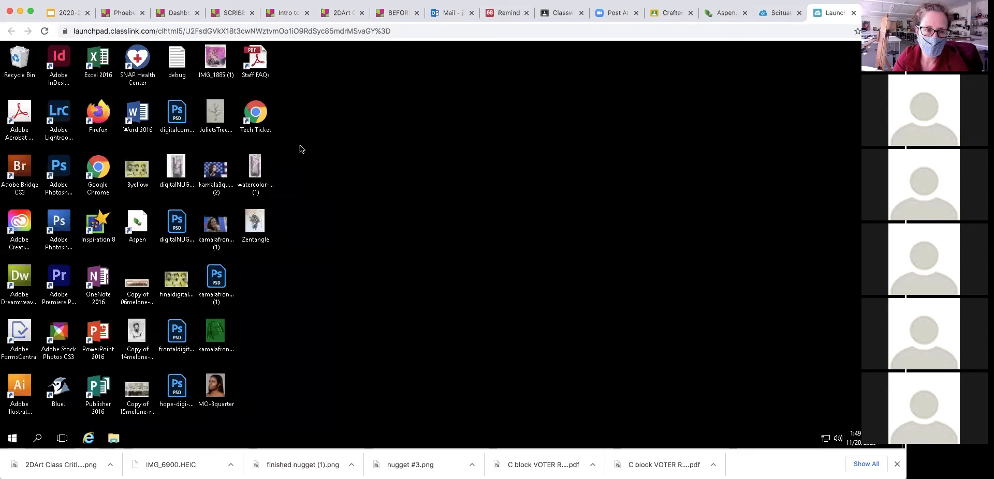
click(97, 178)
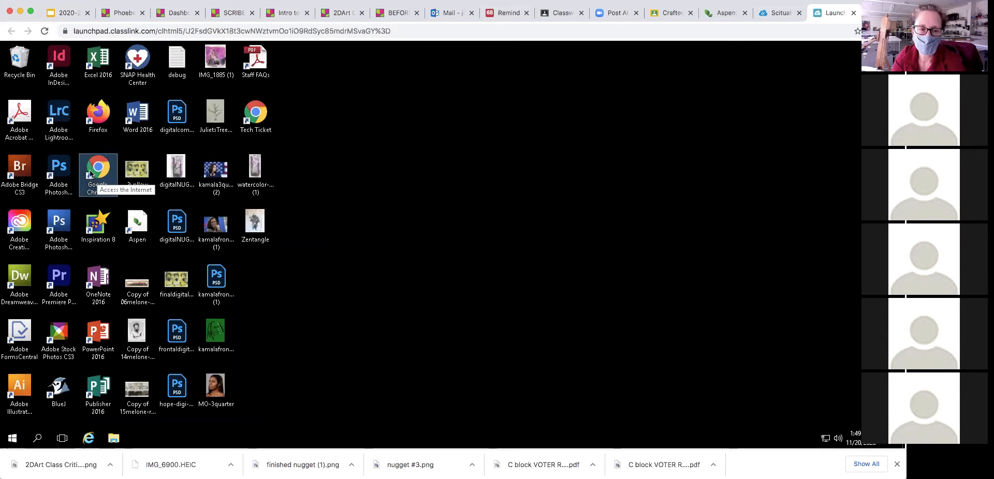
- Open Chrome and search Google for 'New Yorker comic'
double_click(92, 172)
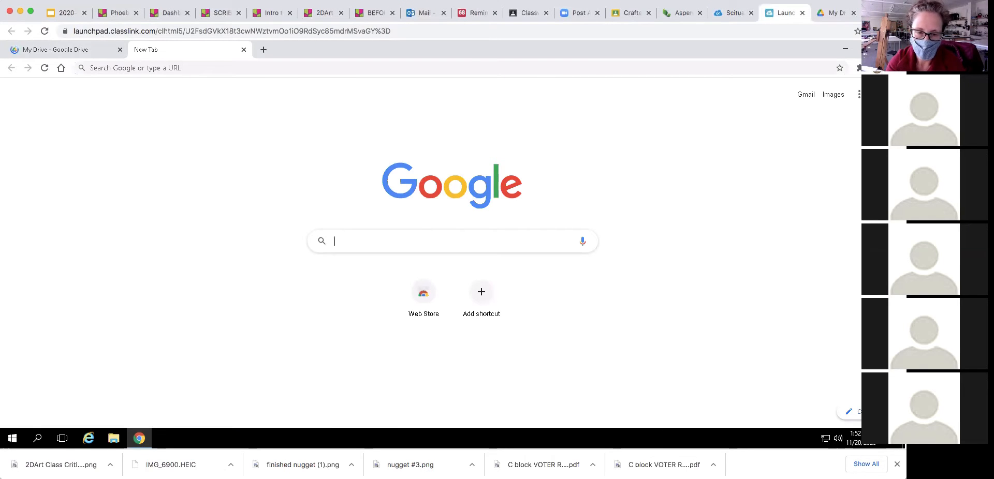
text(New)
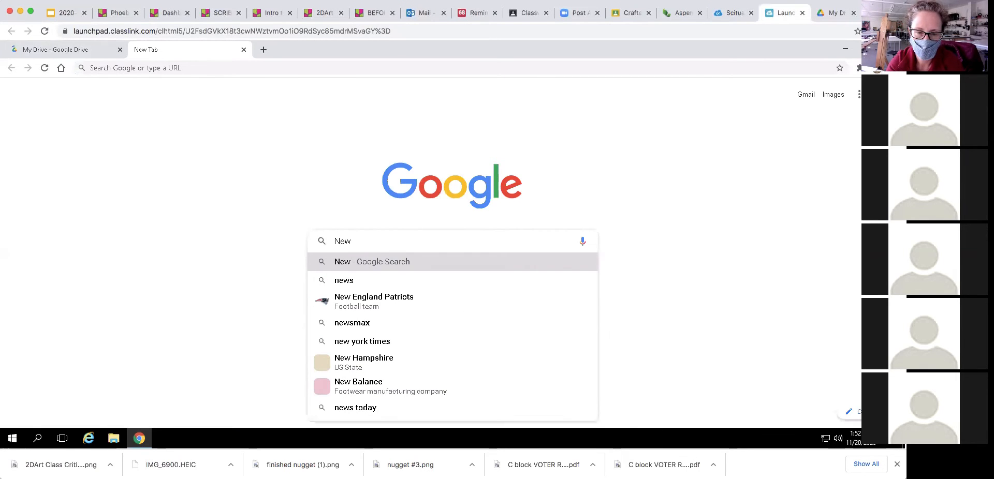
text( Yorker )
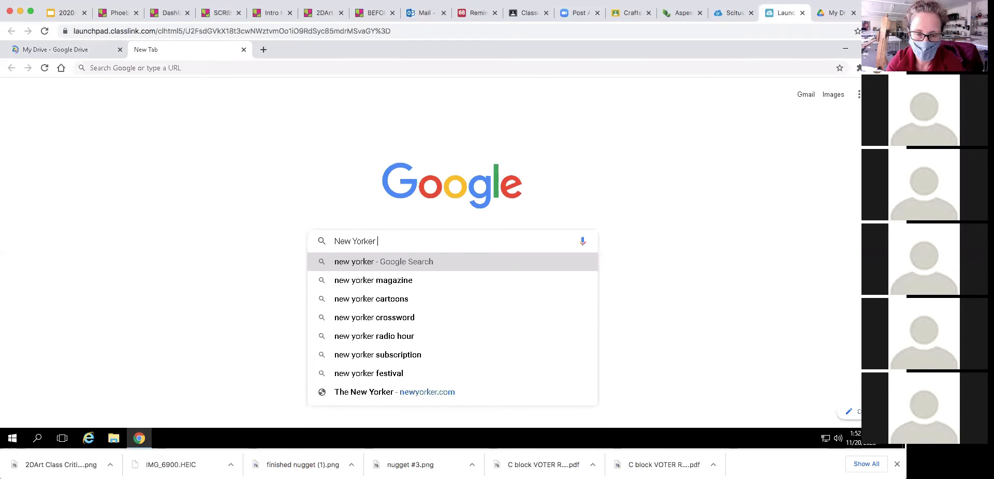
text(comic)
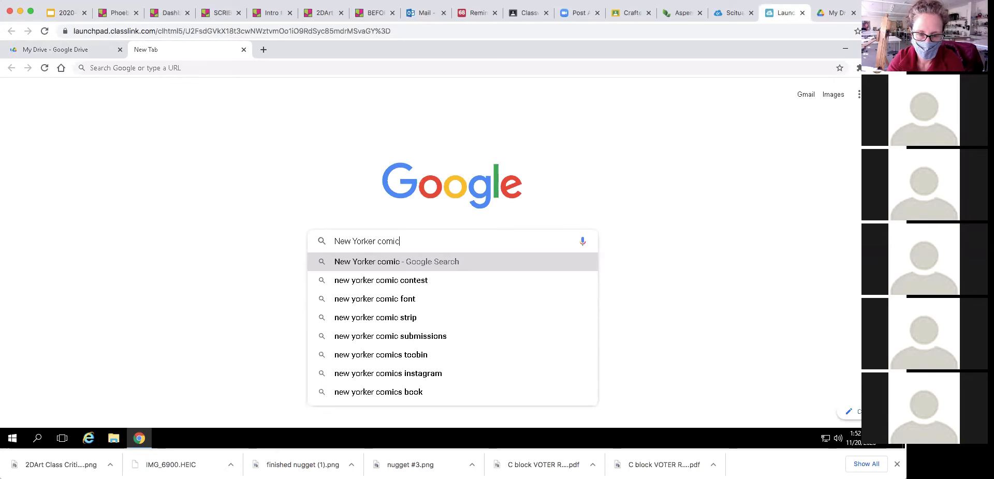
key(Return)
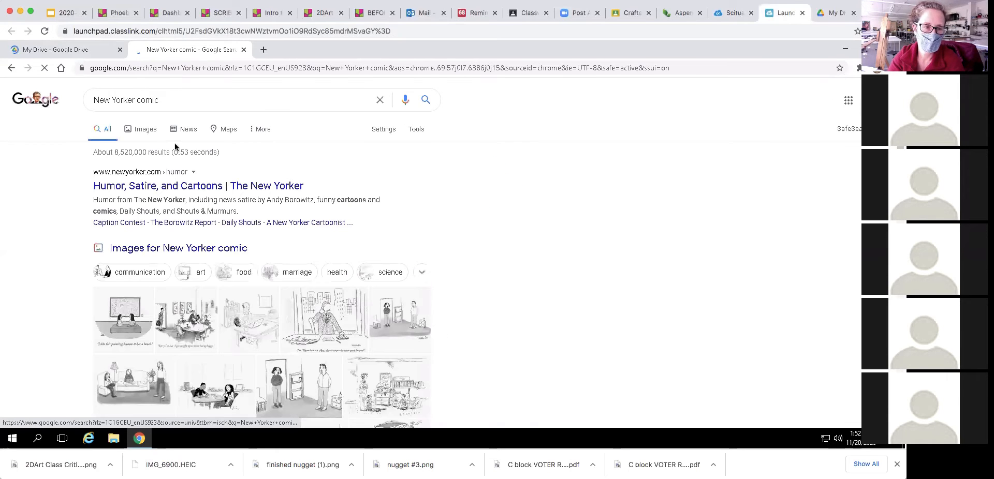
- In Images results, open the April 15th grim-reaper Daily Cartoon, then return to the results tab
click(148, 132)
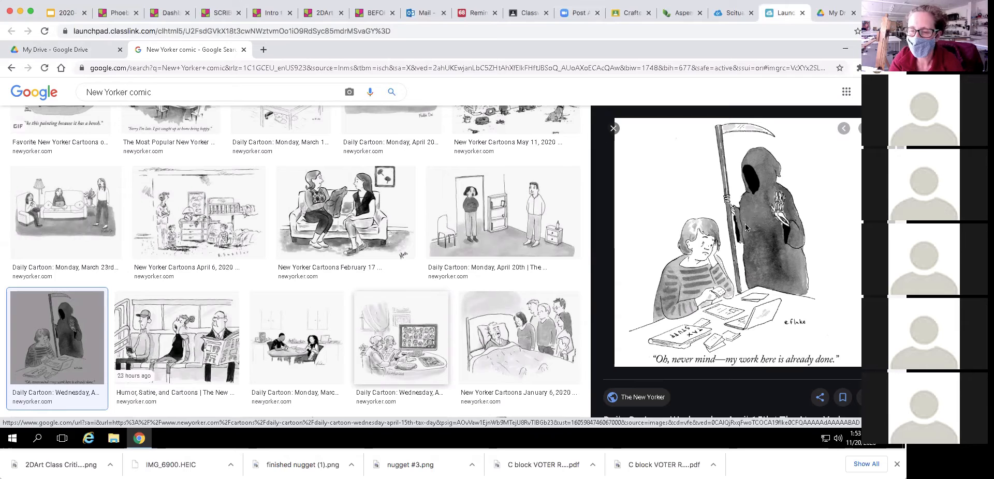
click(743, 226)
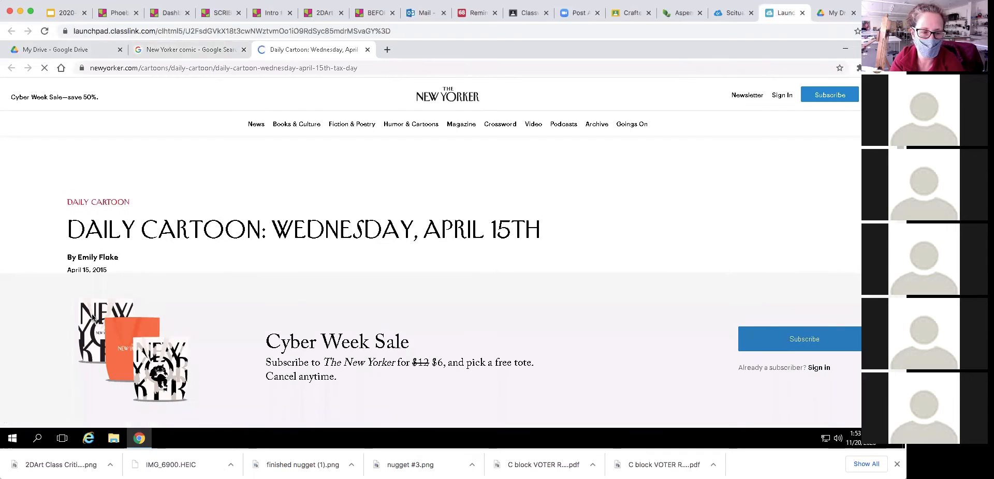
click(166, 49)
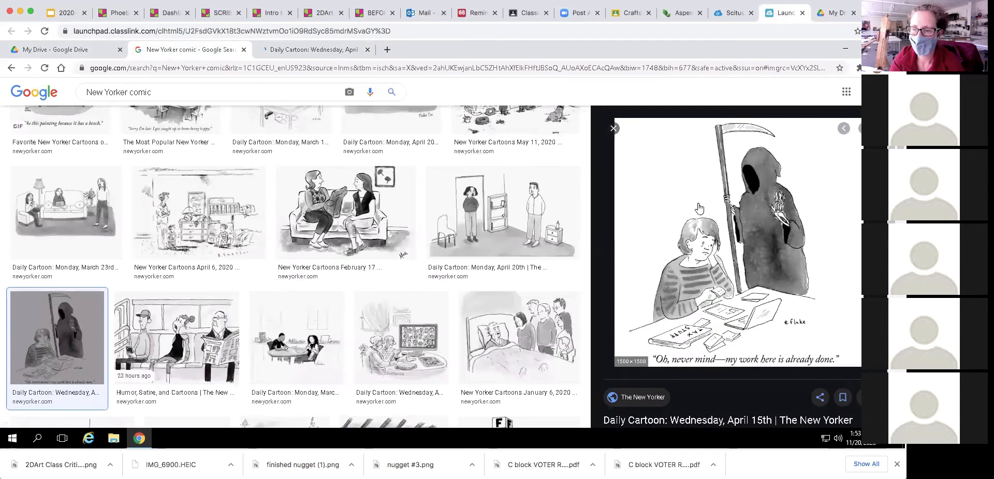
- Save the grim-reaper cartoon image to the Desktop as JPEG file 'NYorkerCOMICnov20'
right_click(757, 191)
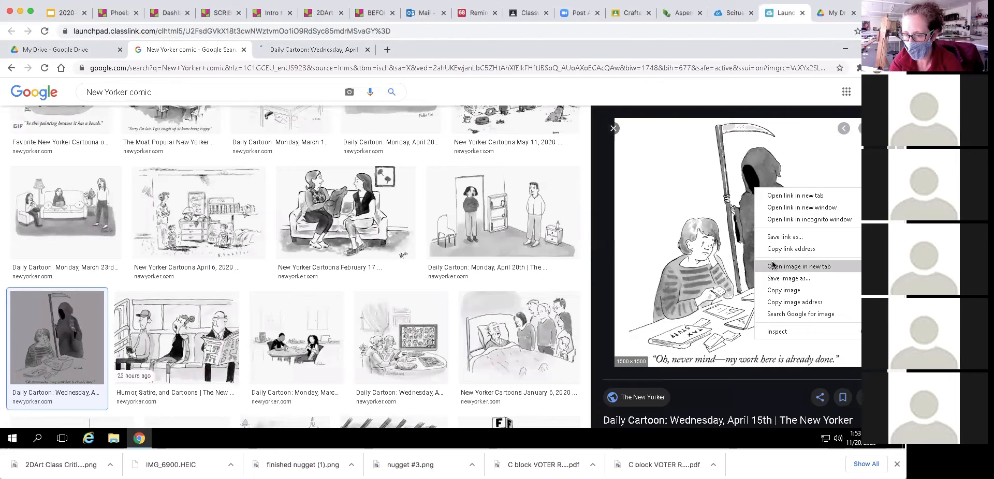
click(787, 284)
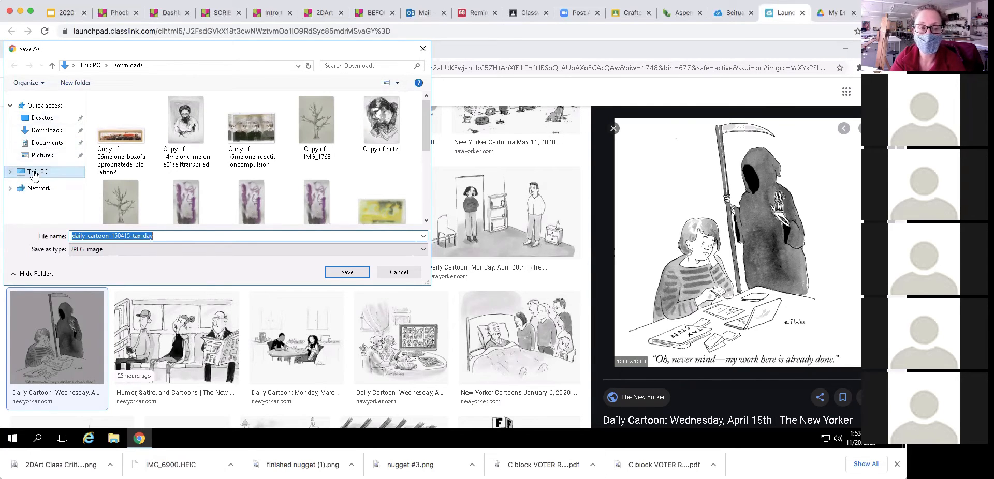
click(39, 120)
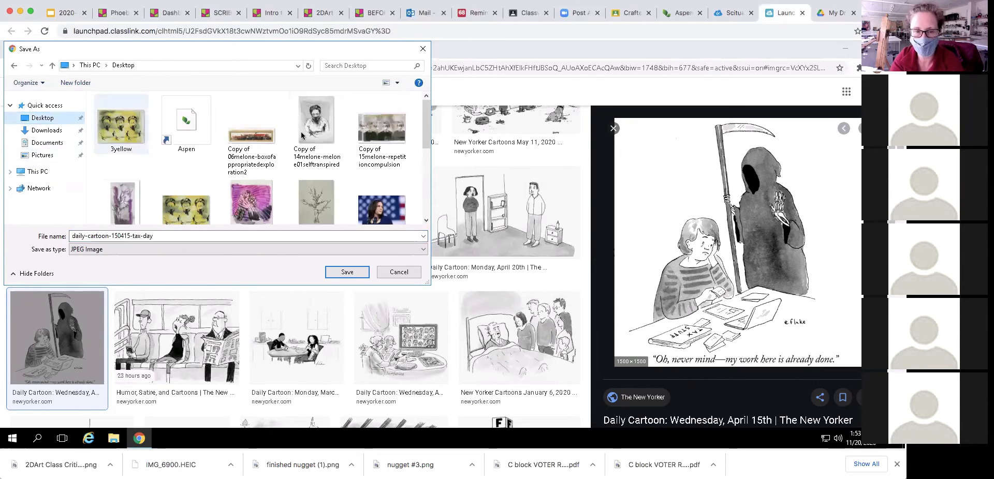
drag(431, 186, 537, 186)
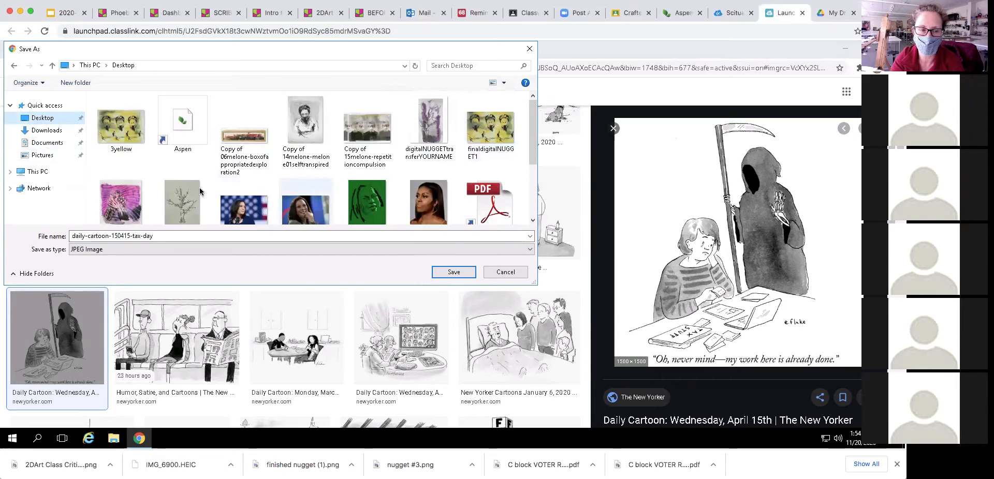
double_click(107, 236)
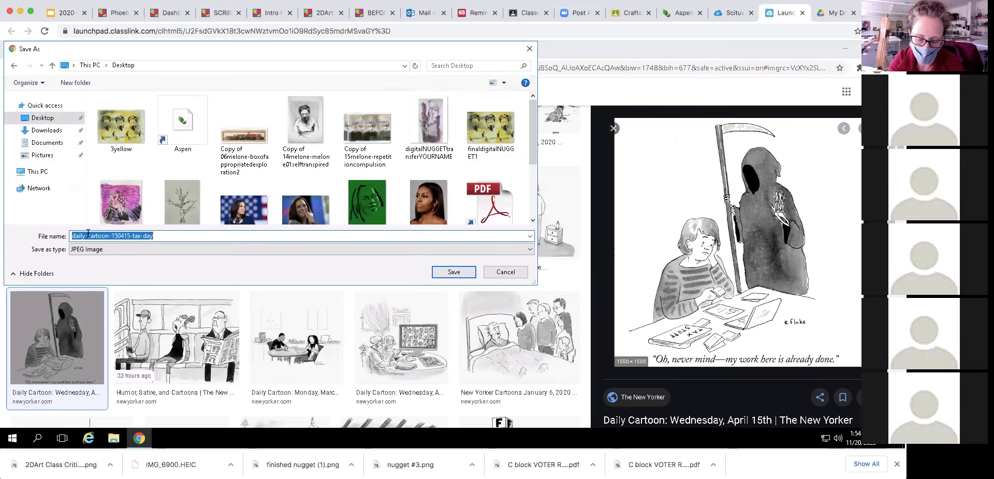
text(NYorkerCOMICn)
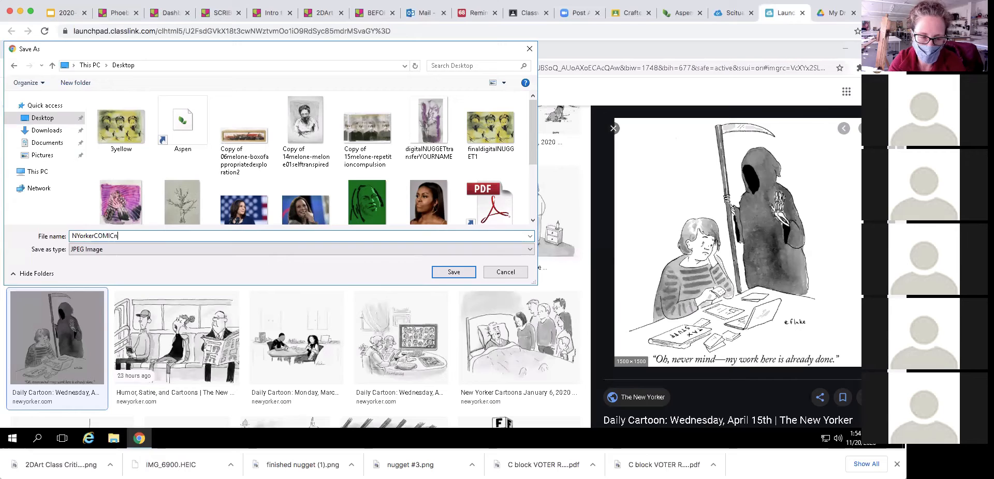
key(BackSpace)
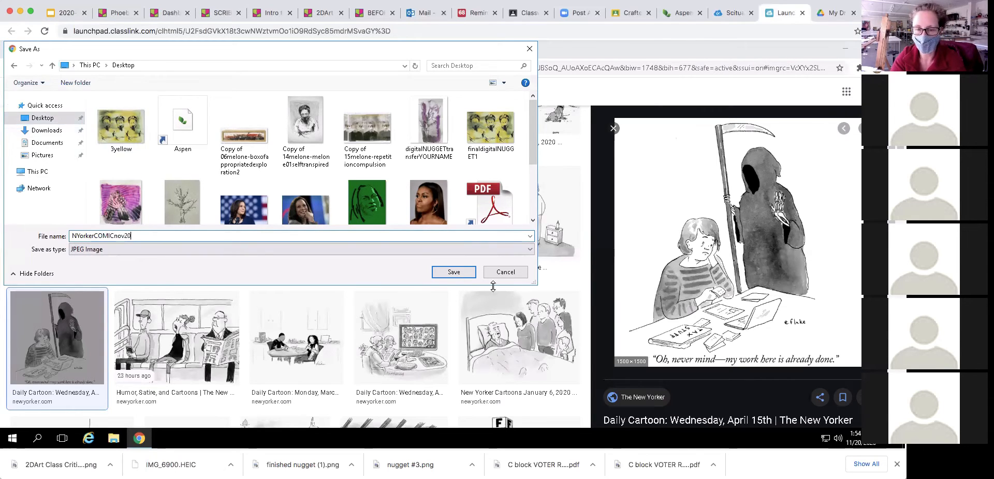
click(450, 273)
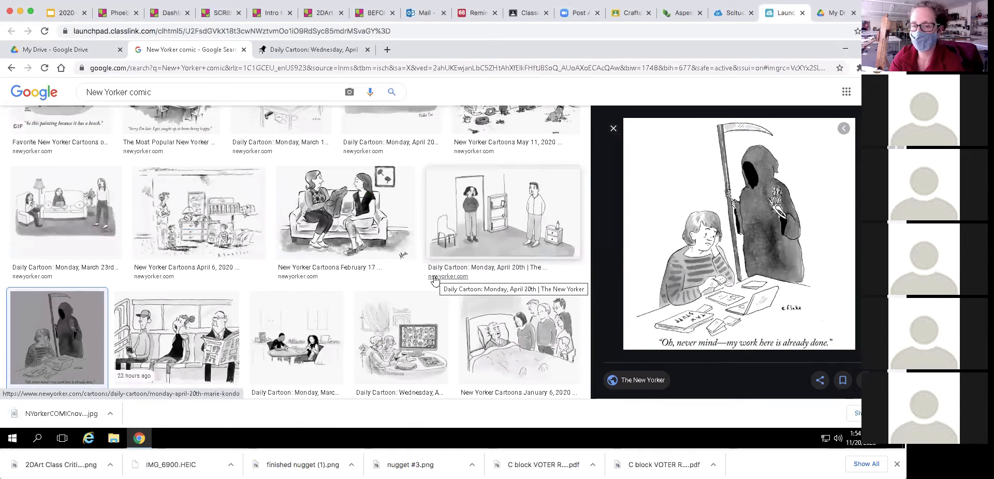
- Close the cartoon preview, the search and Daily Cartoon tabs, and Chrome
click(613, 131)
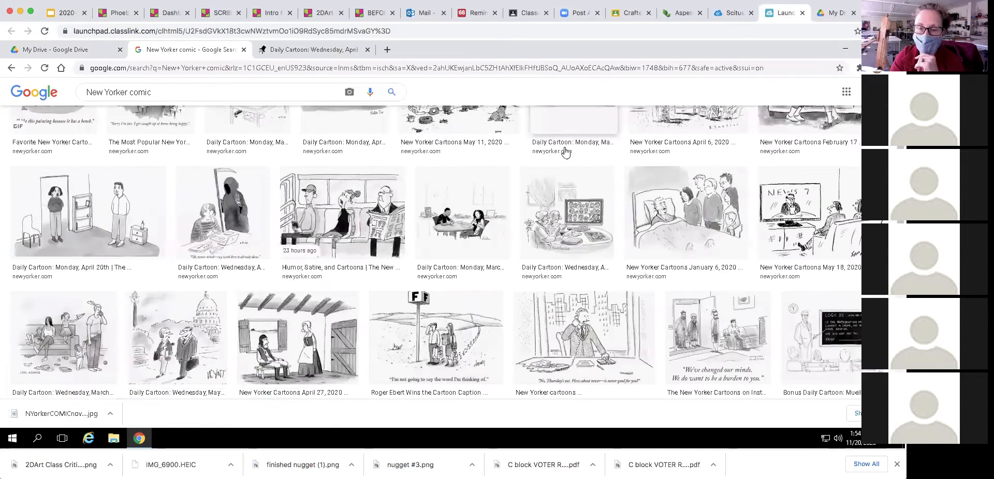
scroll(597, 208, up, 3)
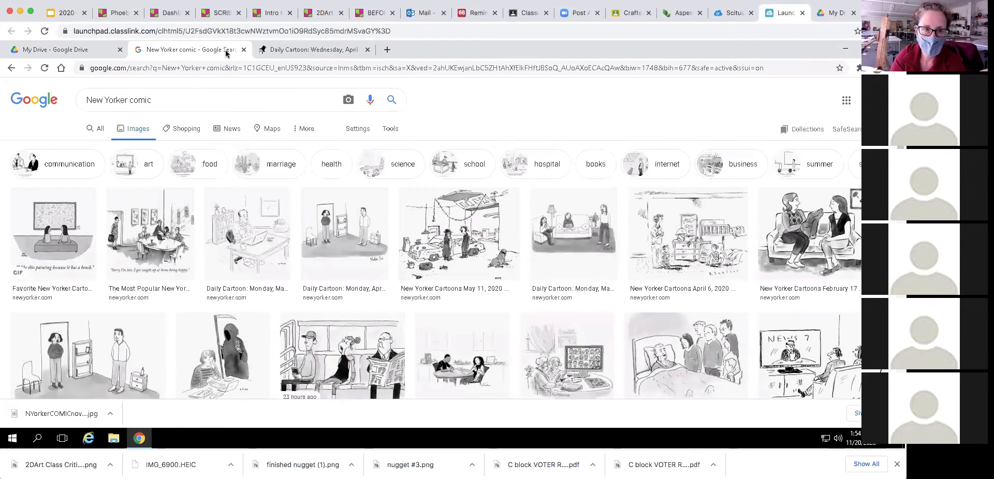
click(244, 49)
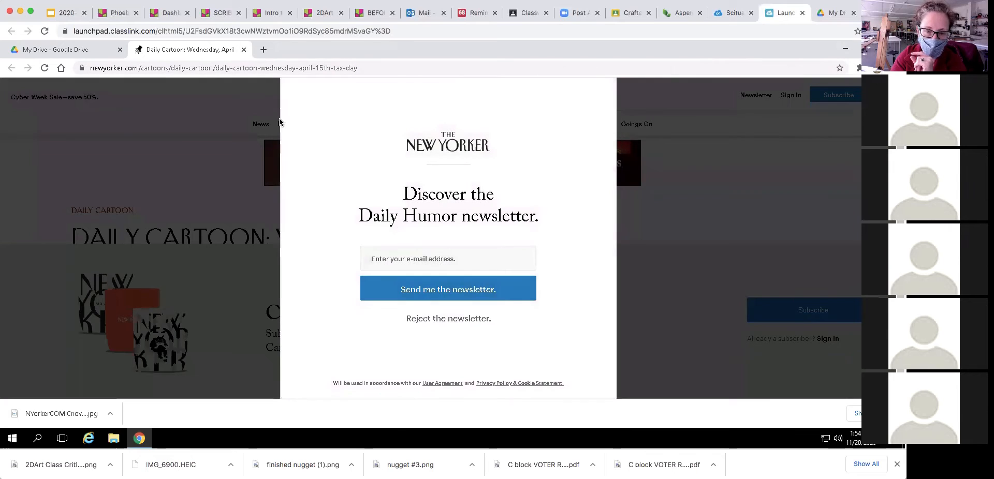
click(243, 50)
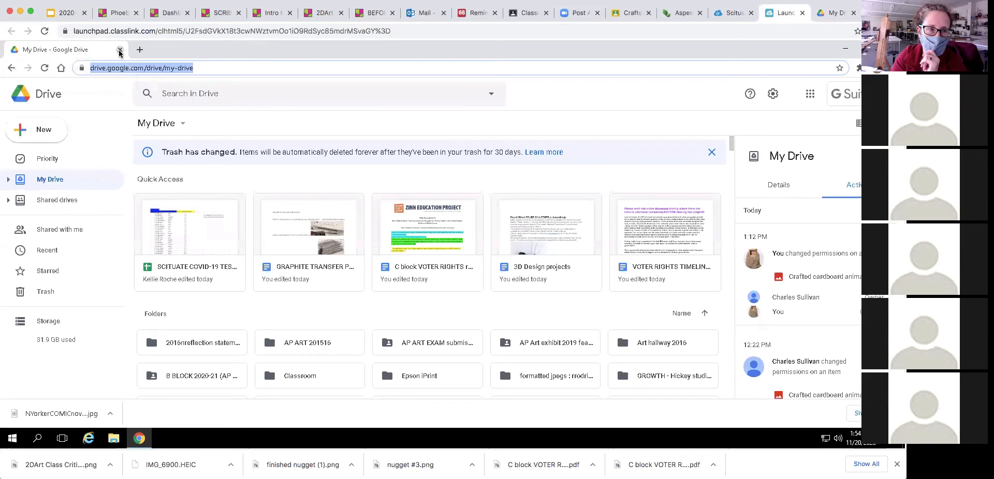
click(120, 50)
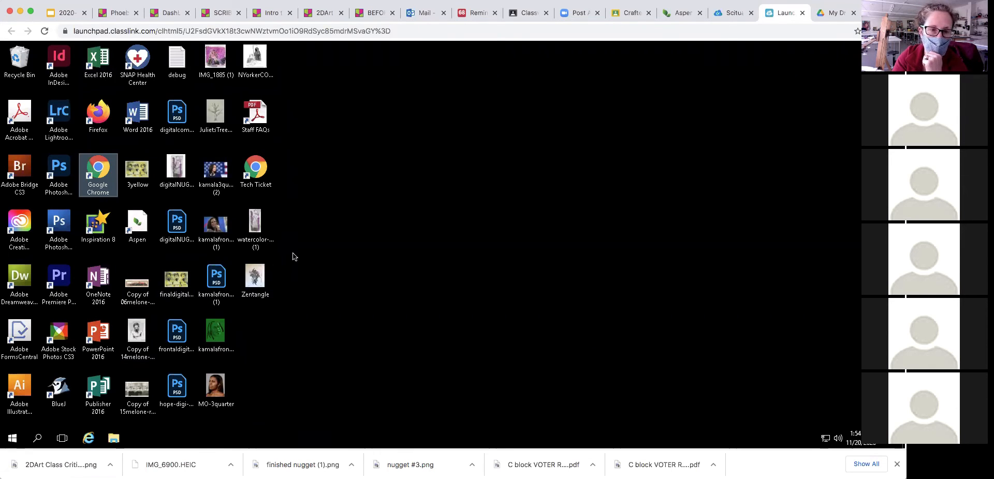
- Reposition the NYorkerCOMICnov20 icon on the desktop
click(260, 58)
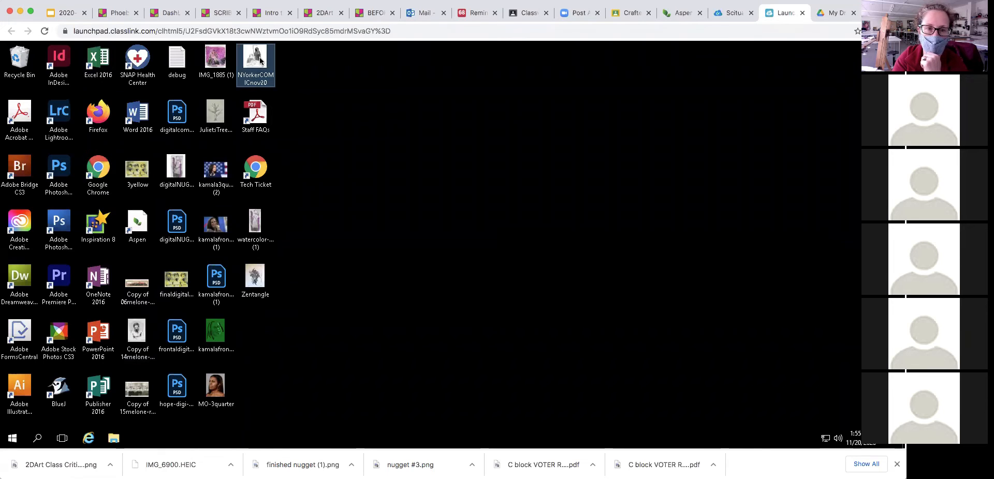
drag(271, 63, 311, 89)
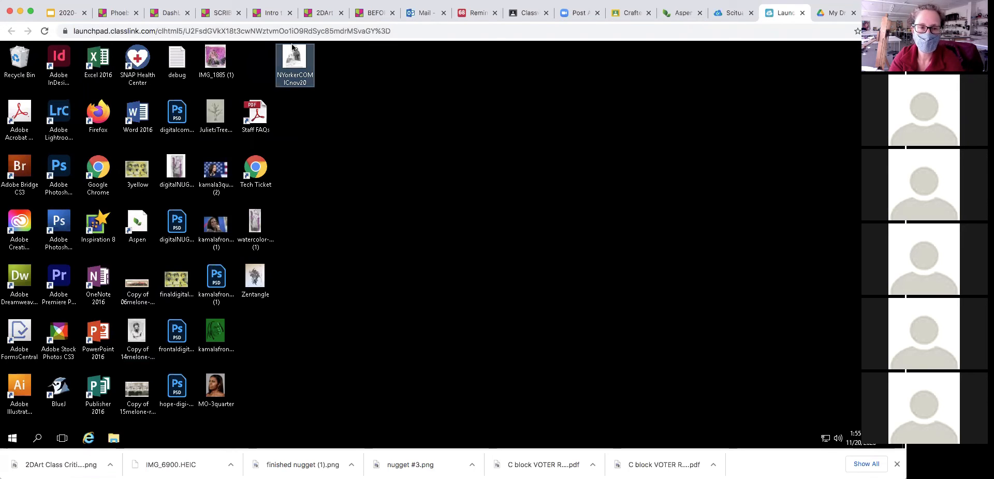
drag(280, 66, 258, 65)
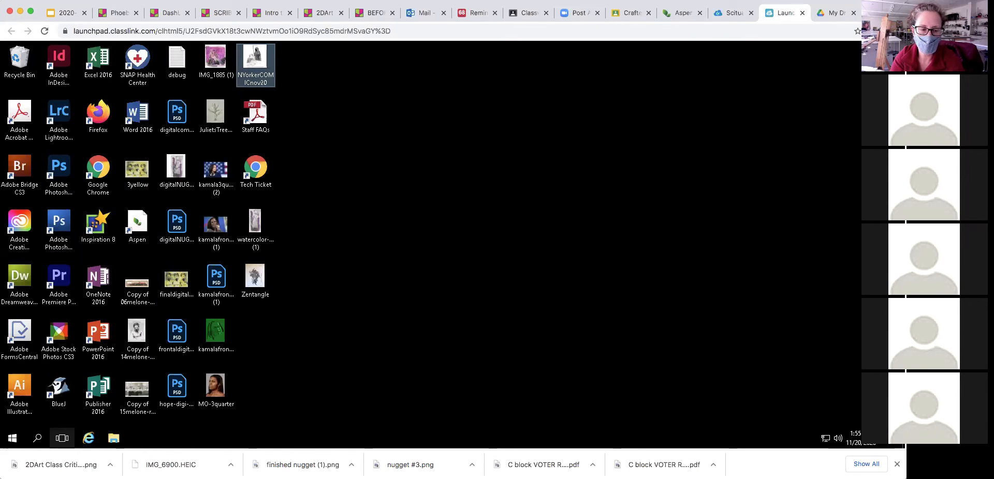
- Launch Photoshop 2020 and open the New Document dialog (7 × 5 in, 300 ppi)
click(37, 440)
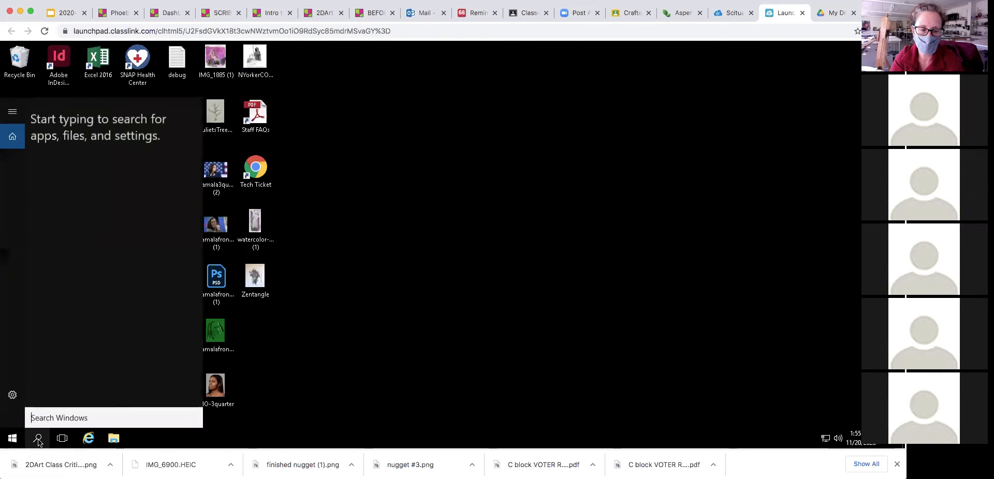
click(298, 370)
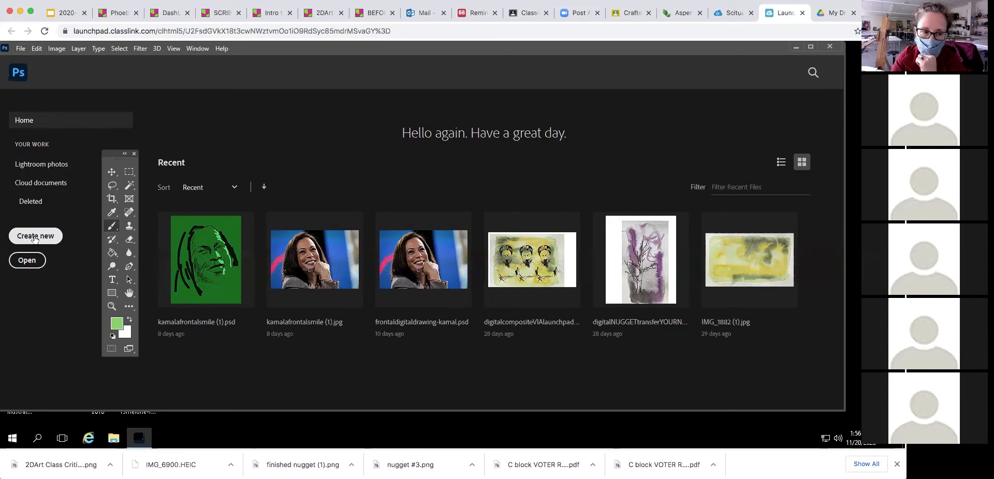
click(35, 237)
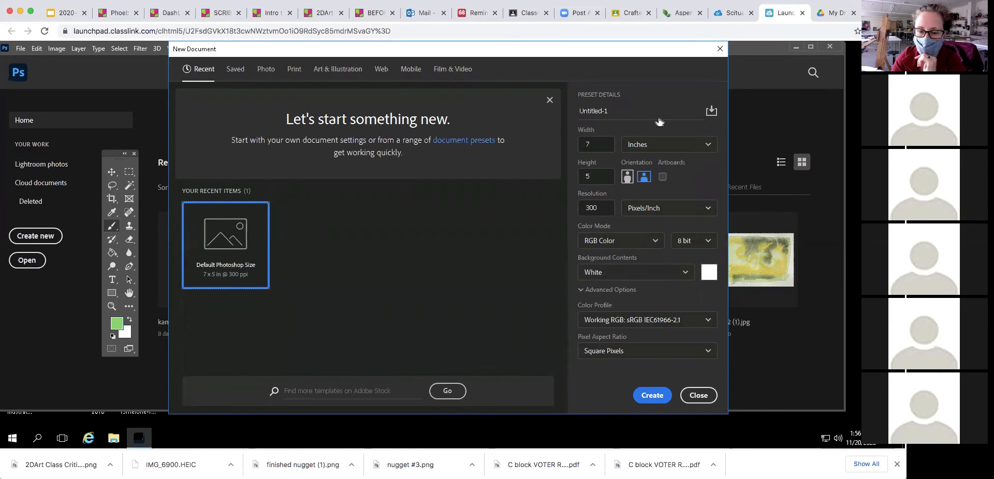
drag(495, 49, 495, 32)
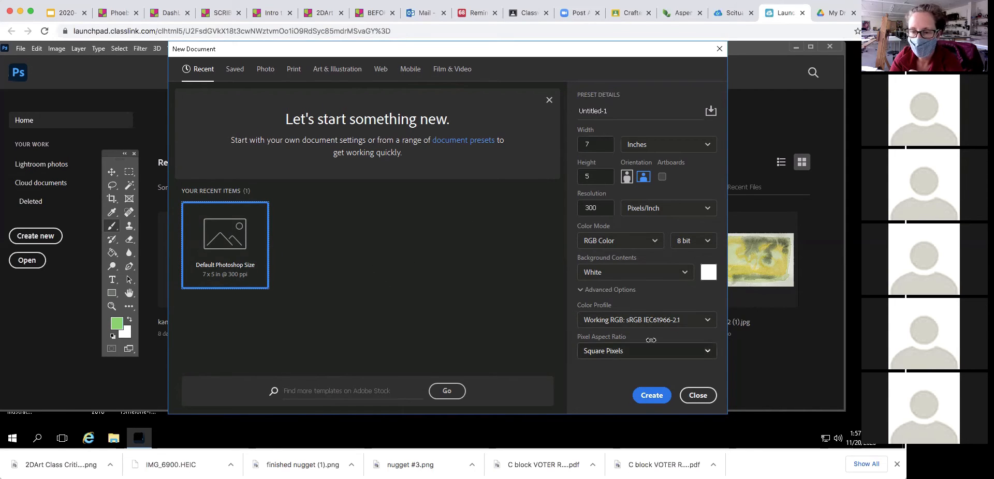
- Rename the new document from Untitled-1 to comicStudyLinearPerspective-3H
click(616, 111)
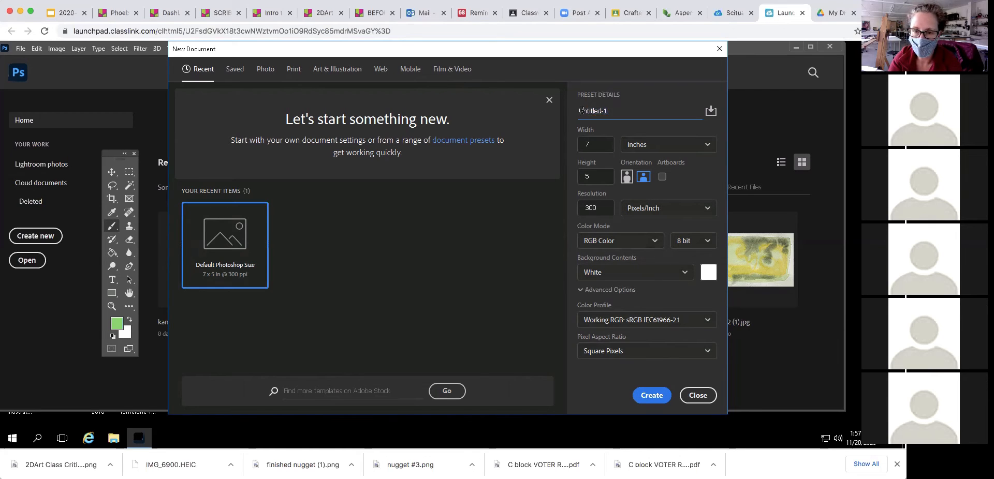
drag(581, 110, 572, 112)
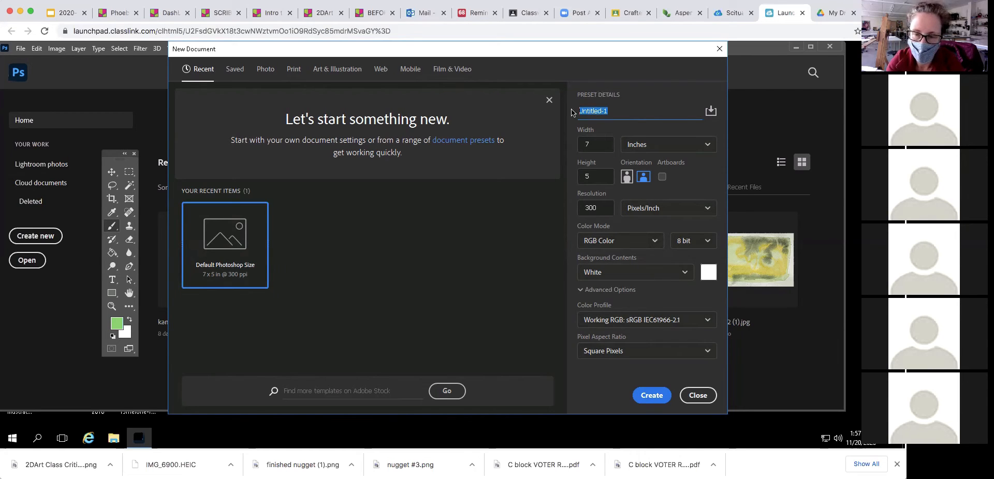
text(col)
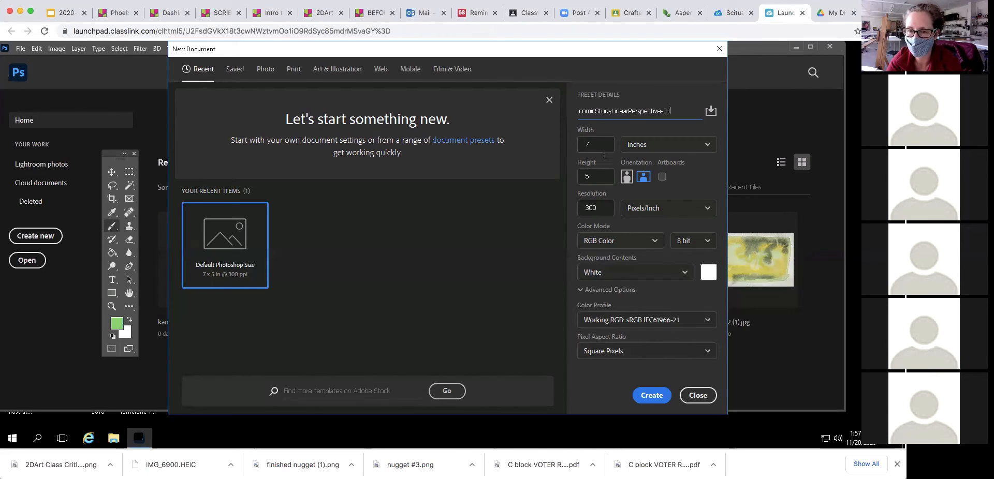
- Set the document size to 10 × 8 inches and keep a white background
click(596, 144)
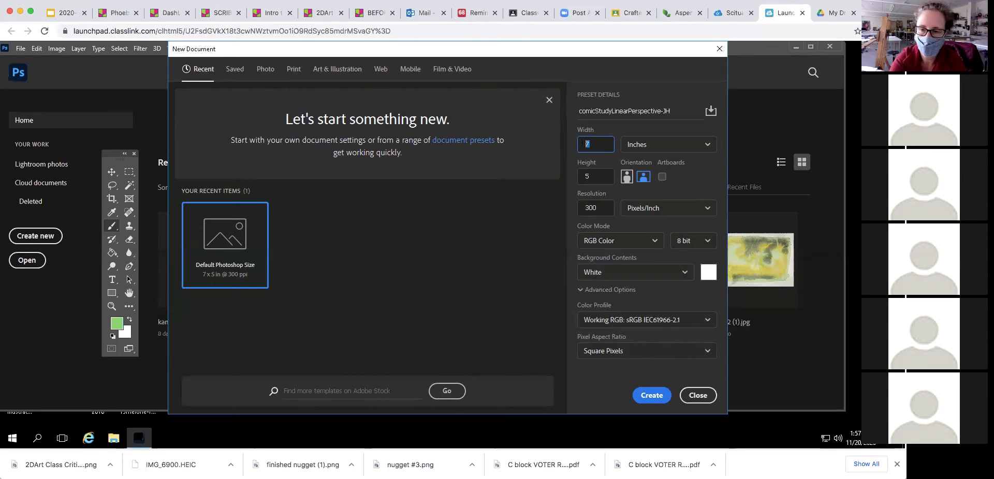
text(10)
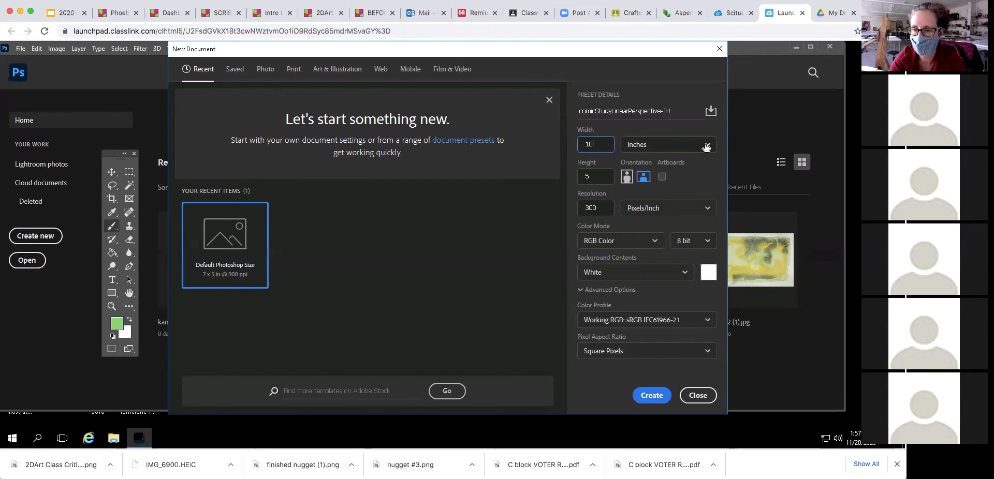
click(706, 144)
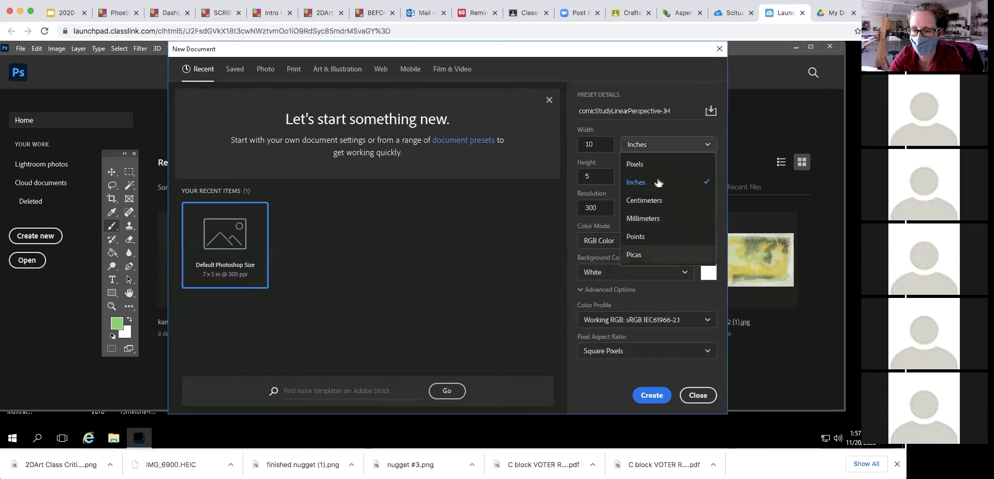
click(674, 146)
click(579, 177)
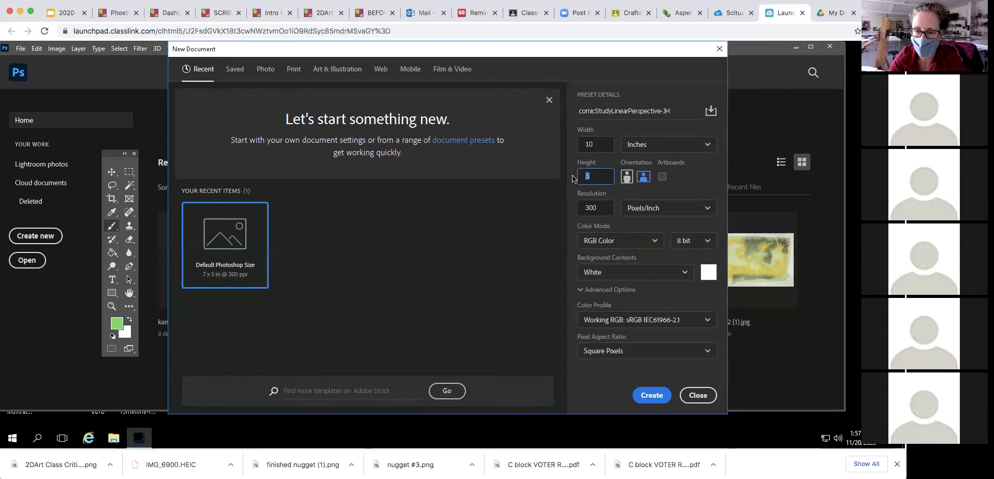
text(8)
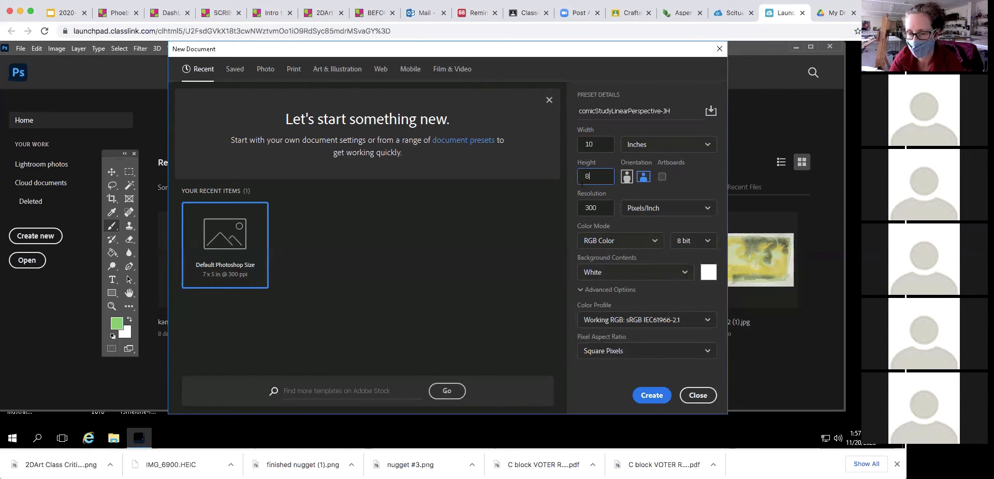
click(589, 145)
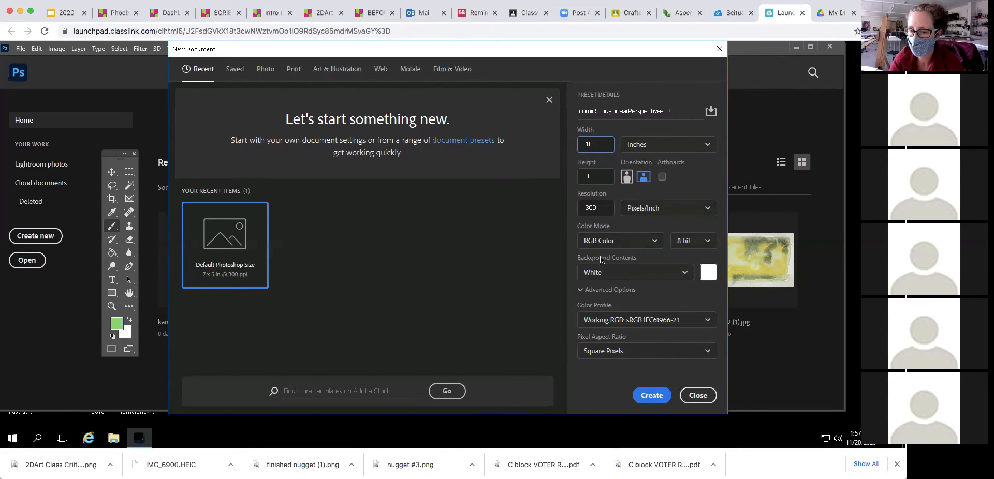
click(687, 275)
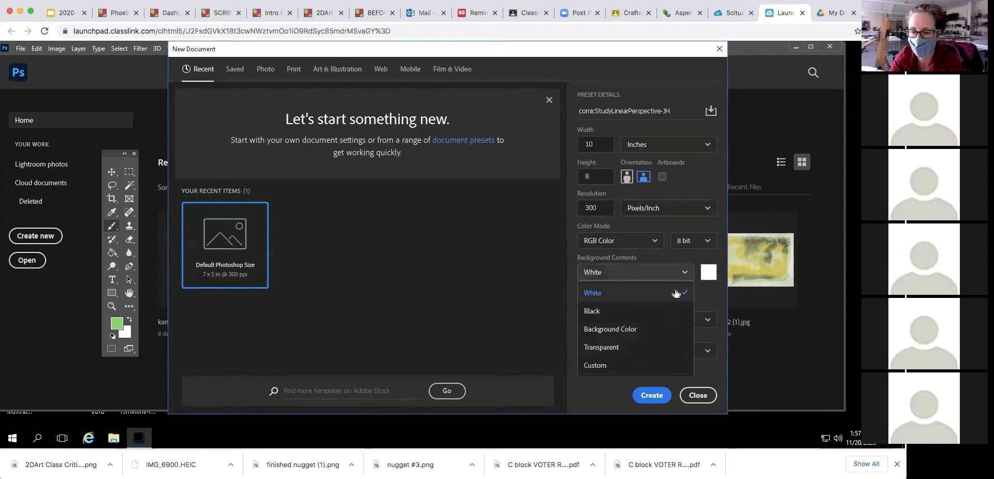
click(676, 293)
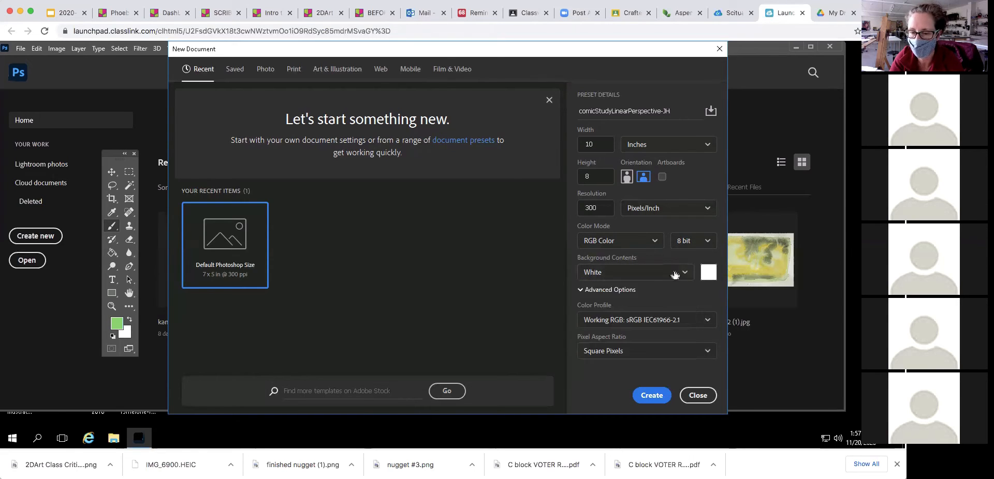
click(648, 396)
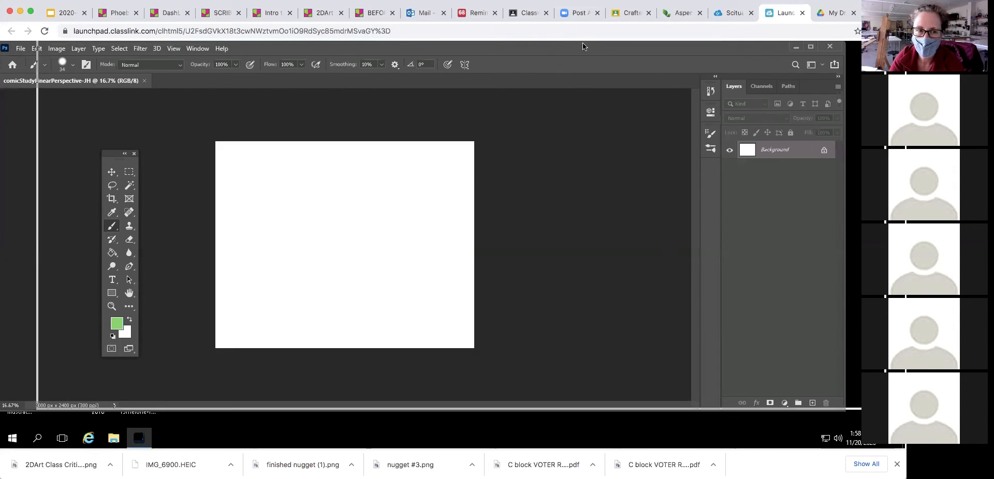
drag(582, 44, 584, 46)
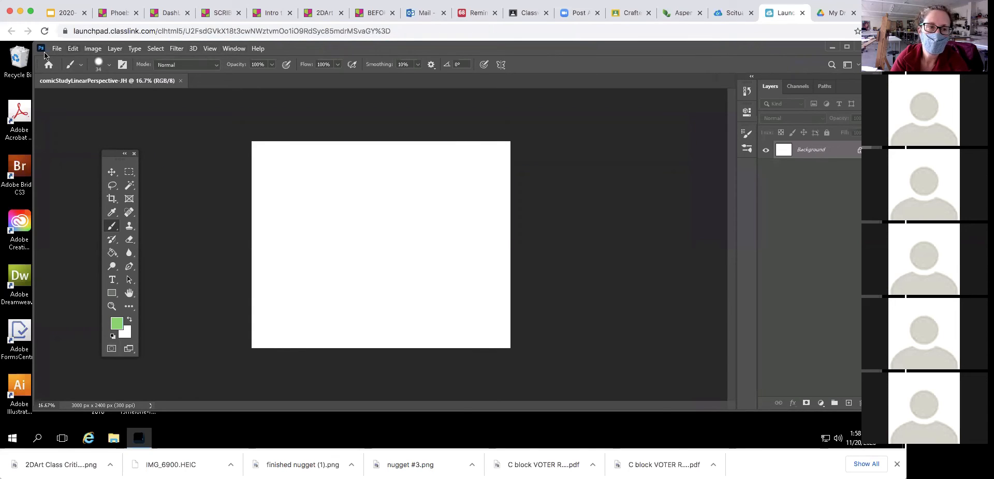
click(239, 50)
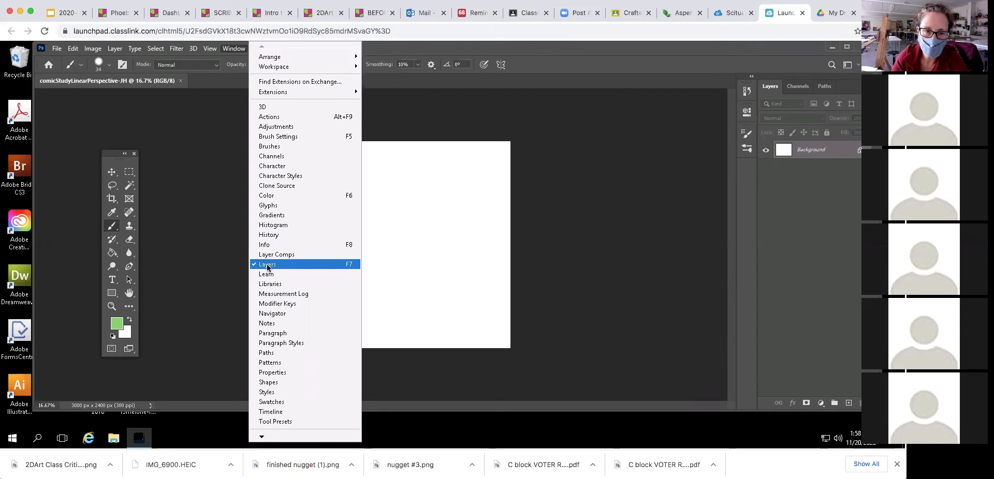
click(198, 325)
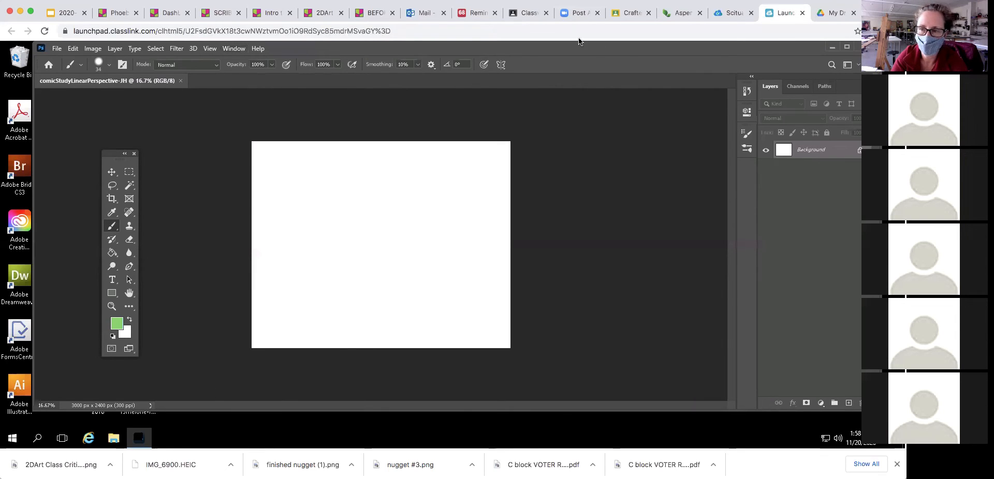
click(227, 49)
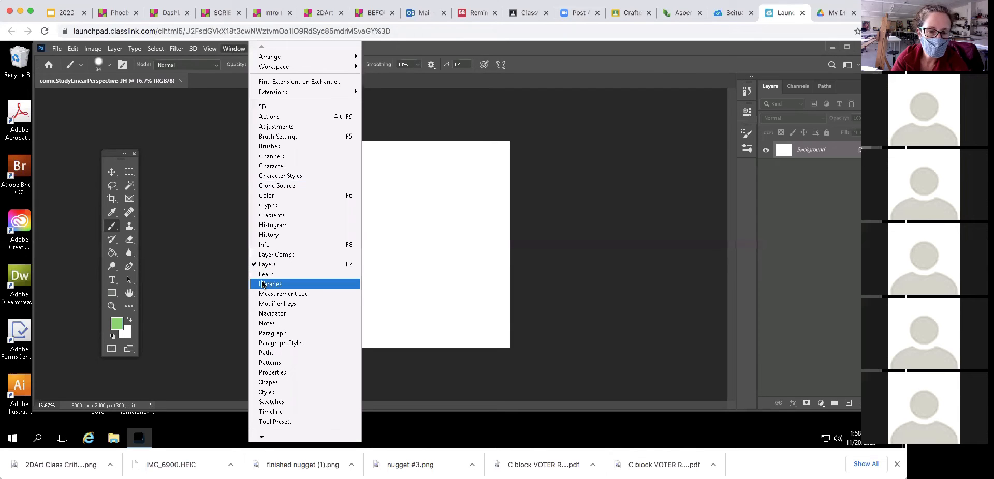
mouse_move(263, 439)
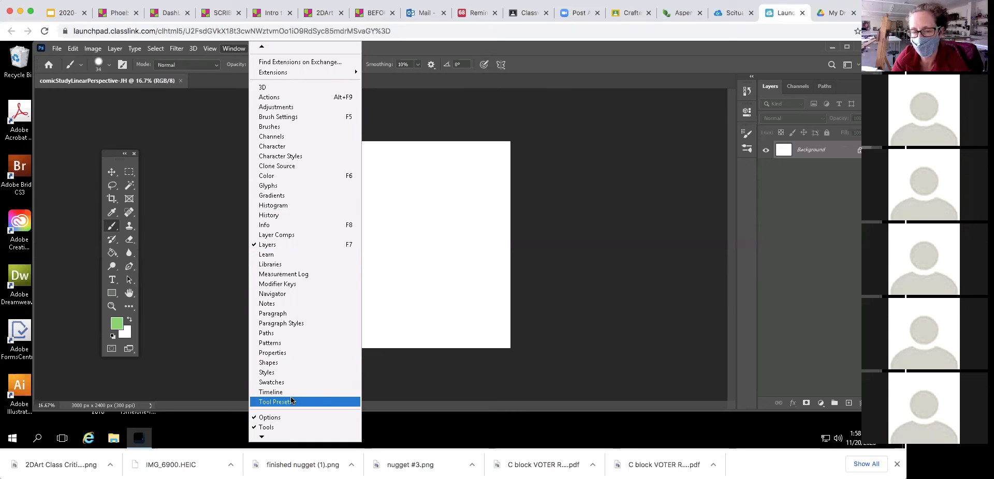
click(545, 150)
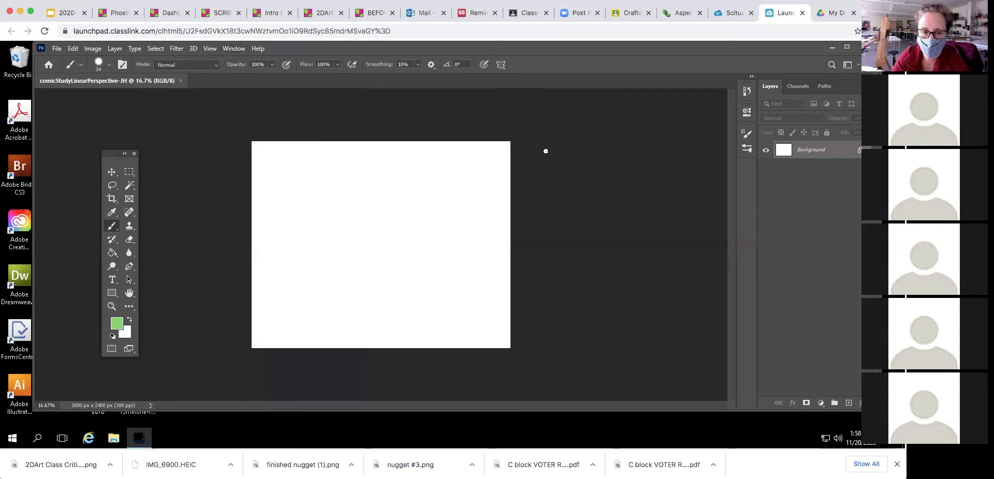
- Cancel the accidental crop, select the Move tool, and switch to Full Screen Mode with Menu Bar
drag(111, 156, 143, 128)
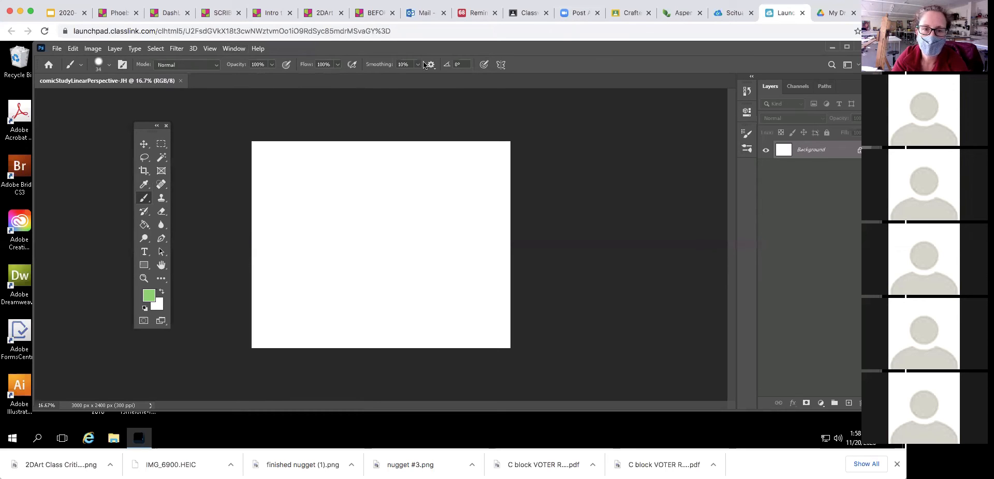
click(161, 157)
click(146, 174)
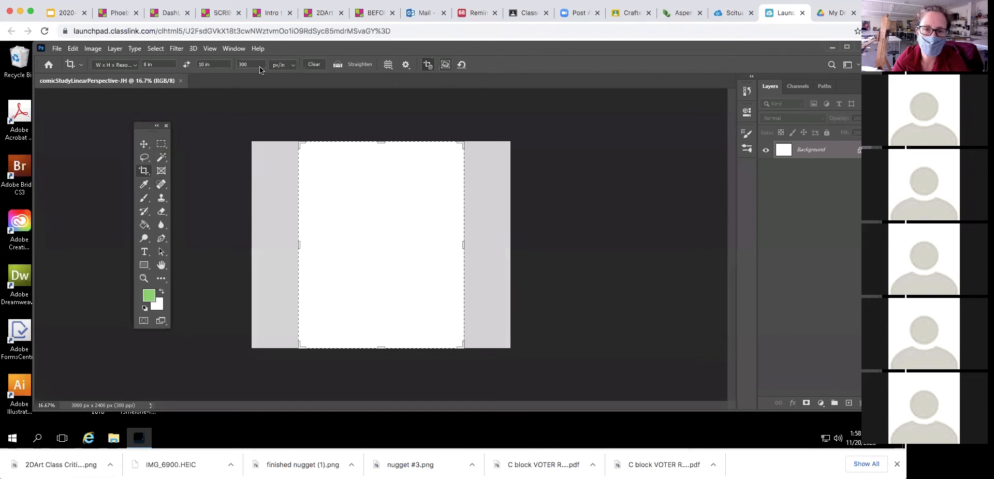
click(144, 145)
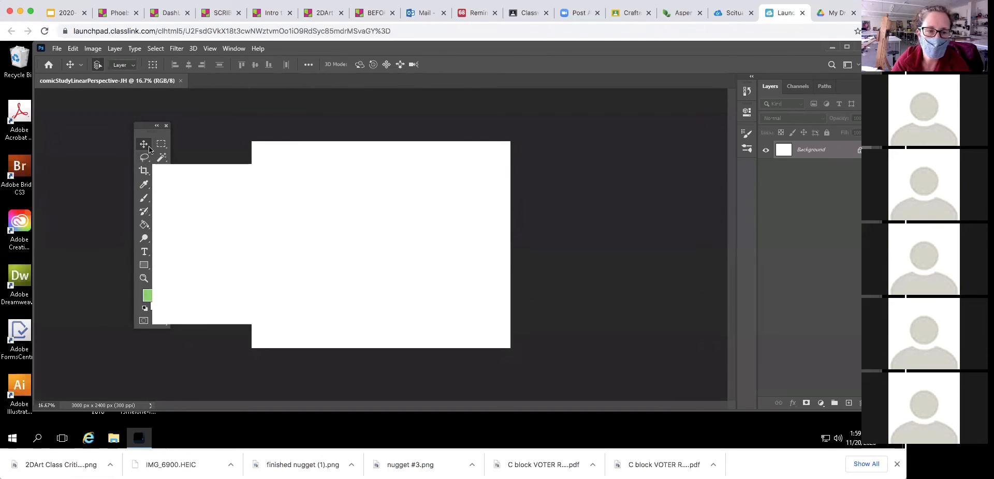
drag(148, 126, 157, 99)
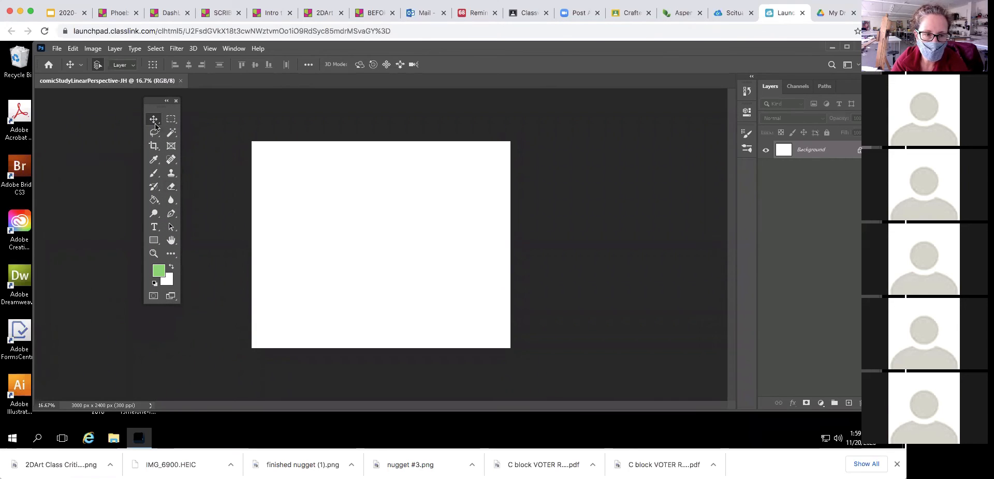
click(171, 297)
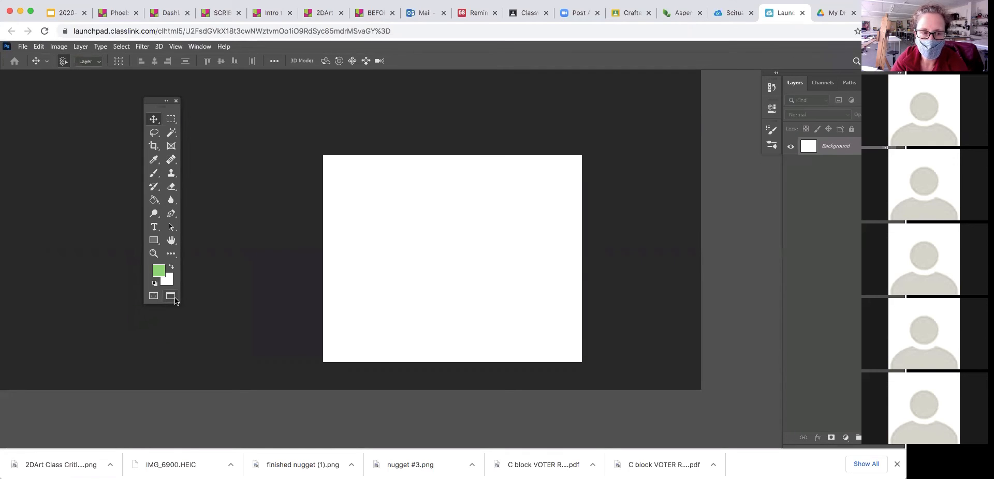
- Enter full-screen mode, then press F to cycle back to Standard Screen Mode
click(174, 298)
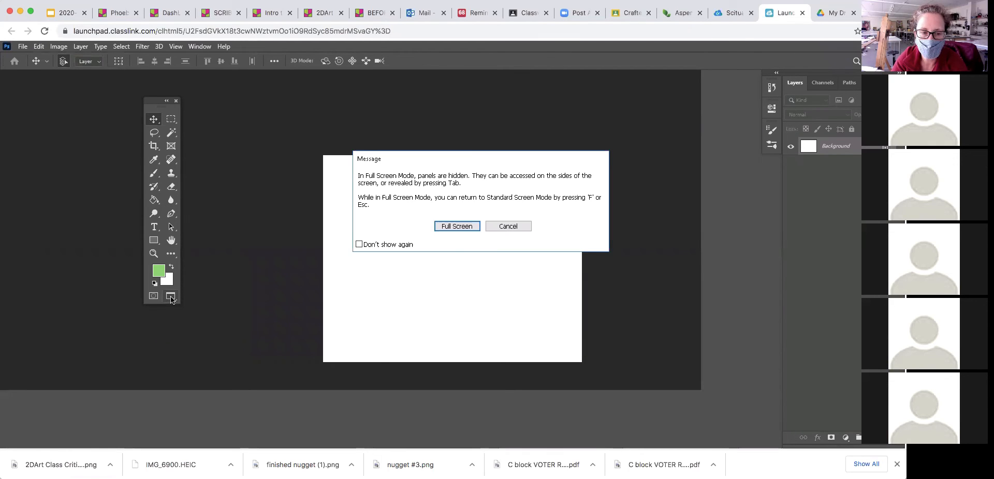
click(459, 228)
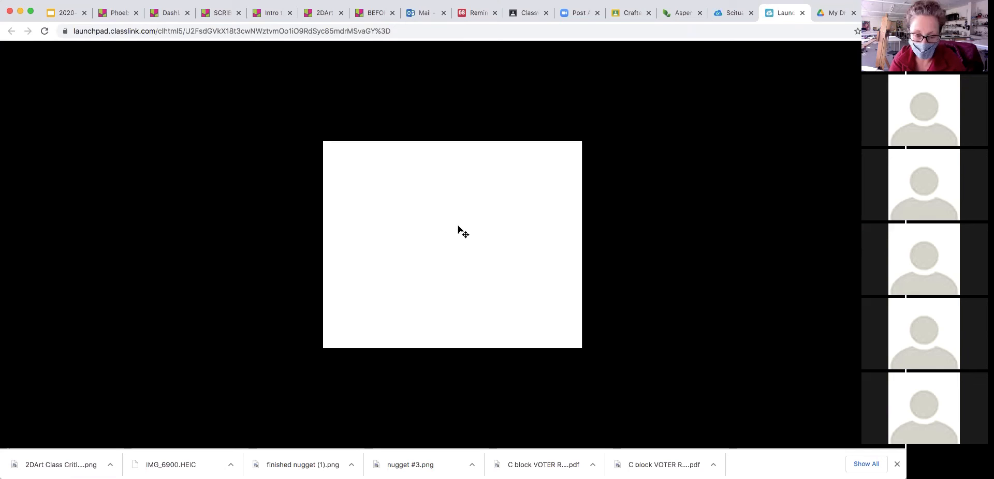
key(f)
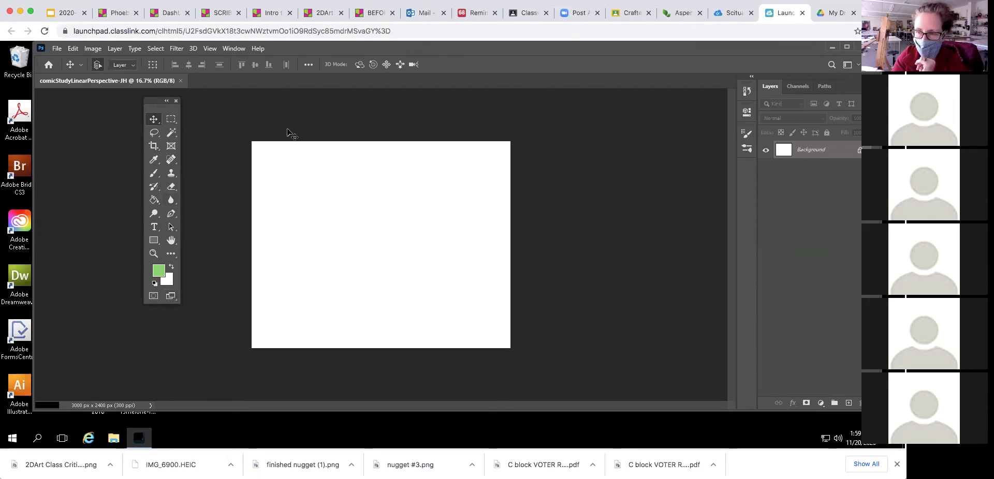
- Open NYorkerCOMICnov20.jpg from the Desktop as a separate document
click(57, 49)
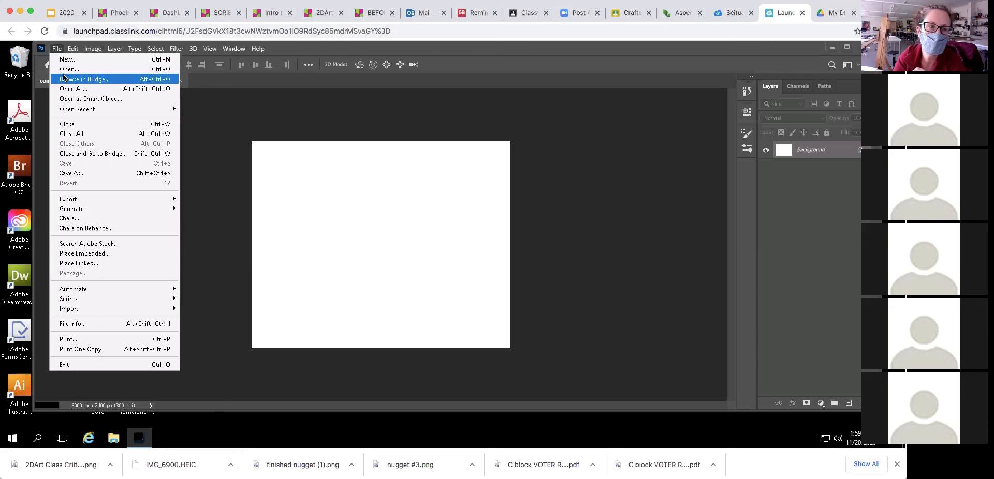
click(66, 71)
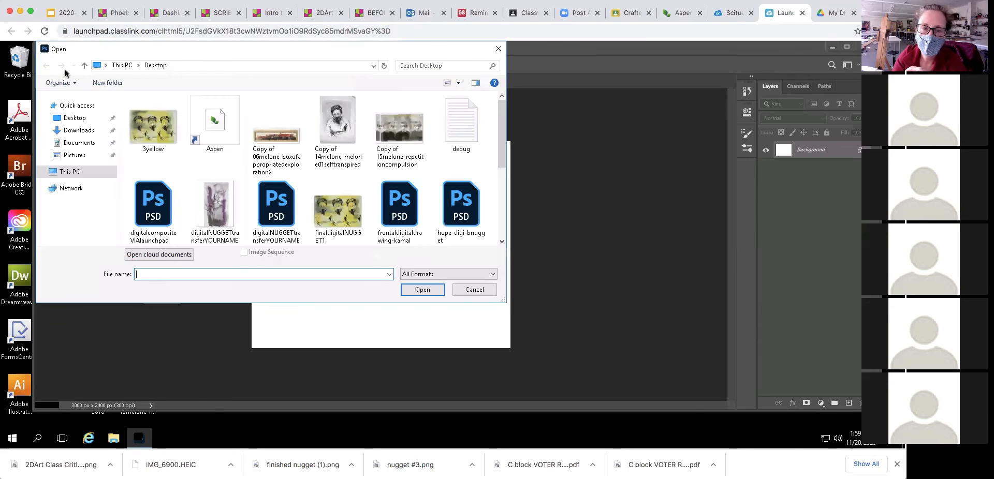
click(73, 118)
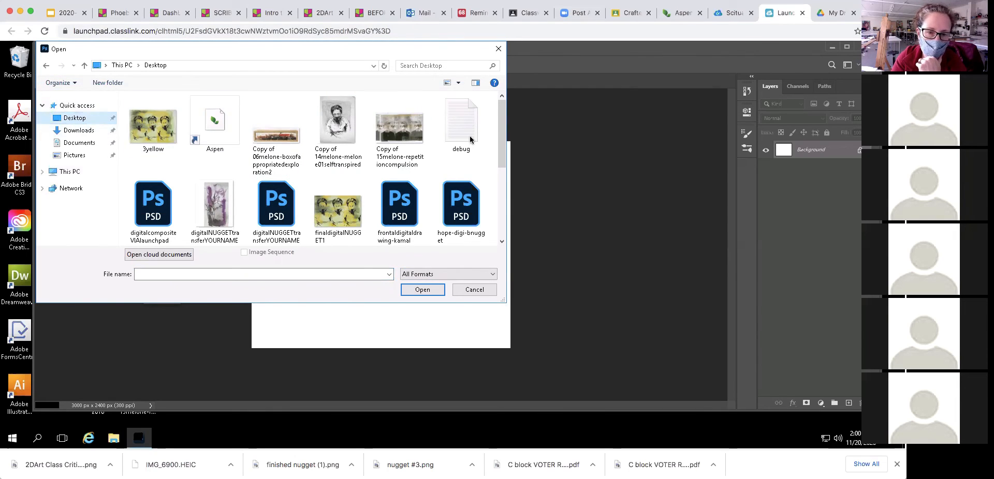
drag(501, 142, 504, 204)
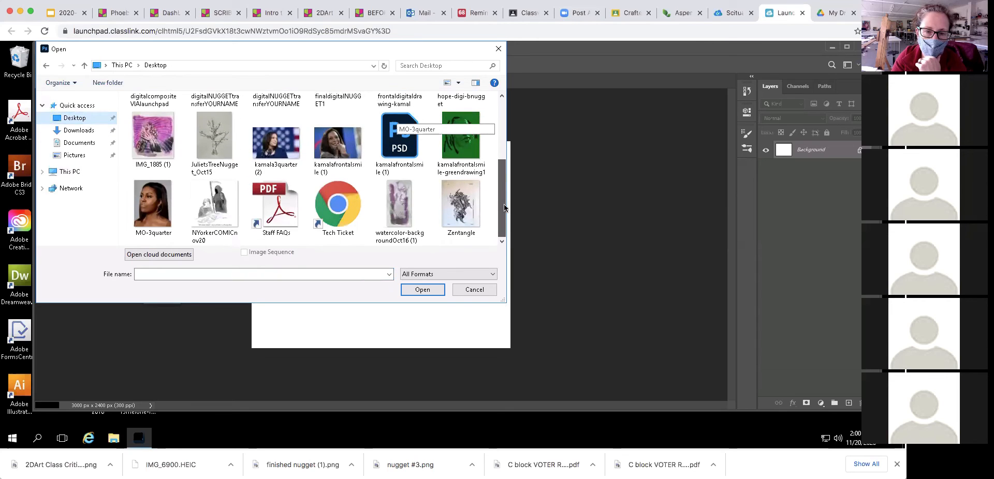
click(213, 203)
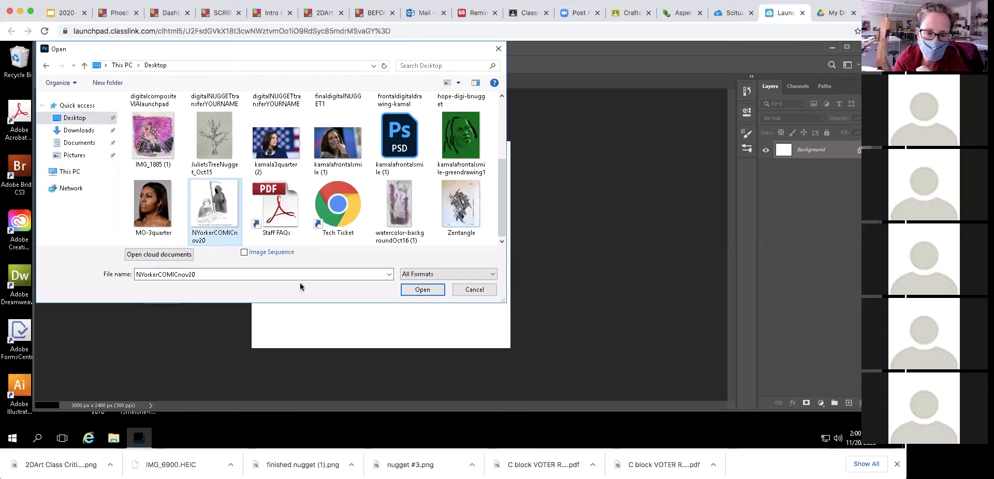
click(421, 290)
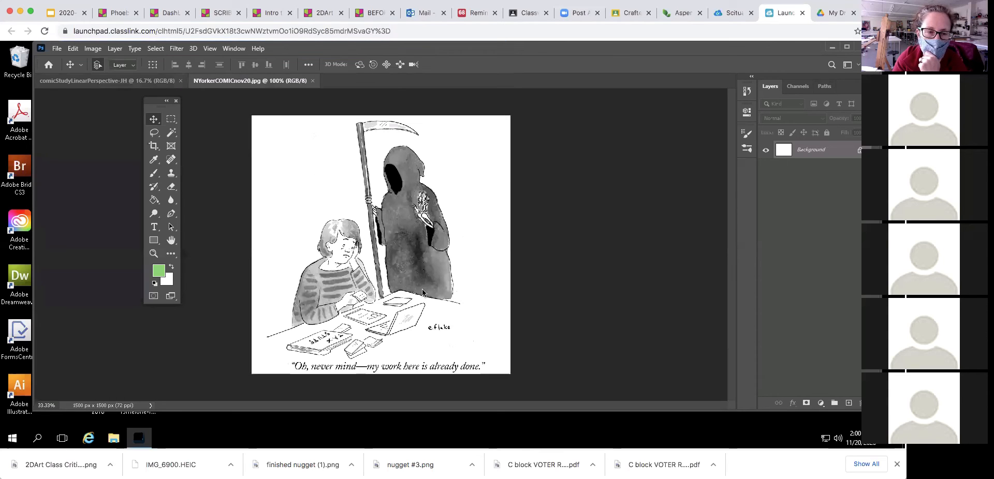
- Drag the cartoon's layer onto the comicStudyLinearPerspective-3H canvas, creating Layer 1 above Background
click(154, 82)
click(218, 81)
click(165, 83)
click(229, 84)
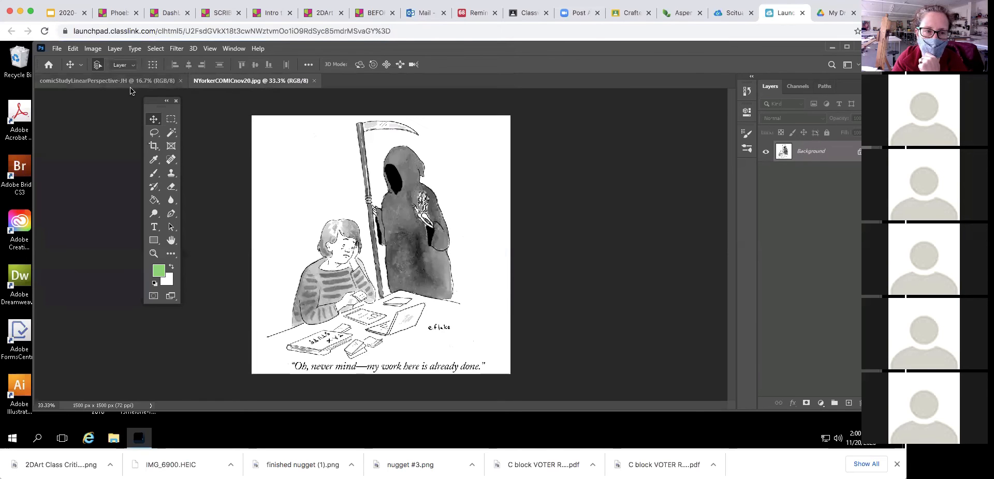
click(126, 82)
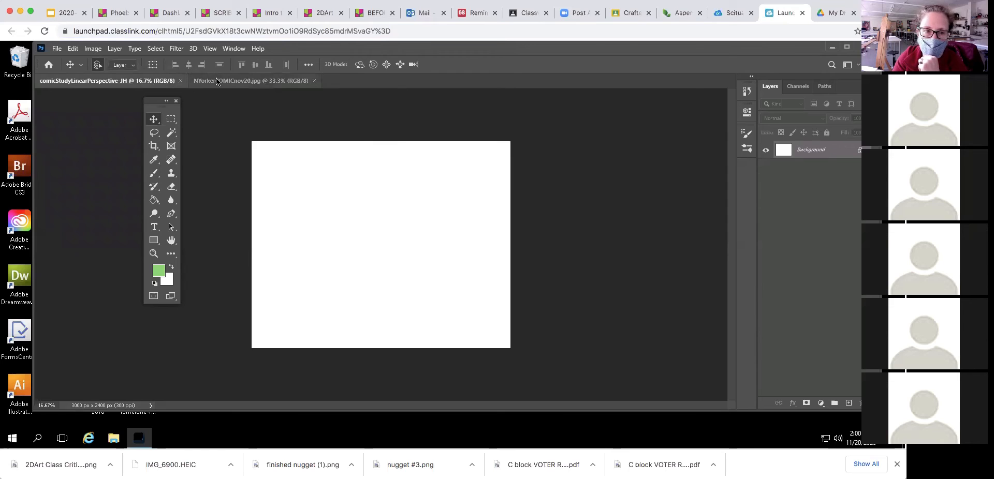
click(231, 84)
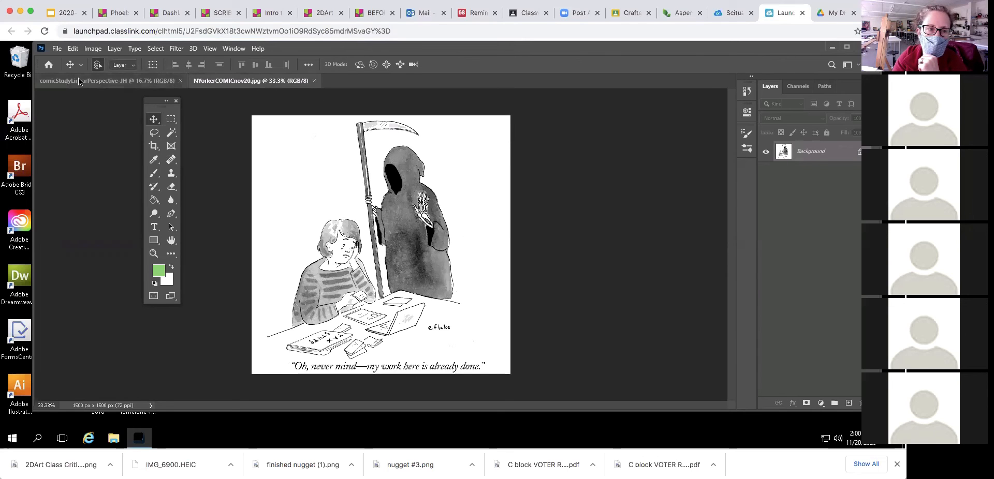
click(57, 81)
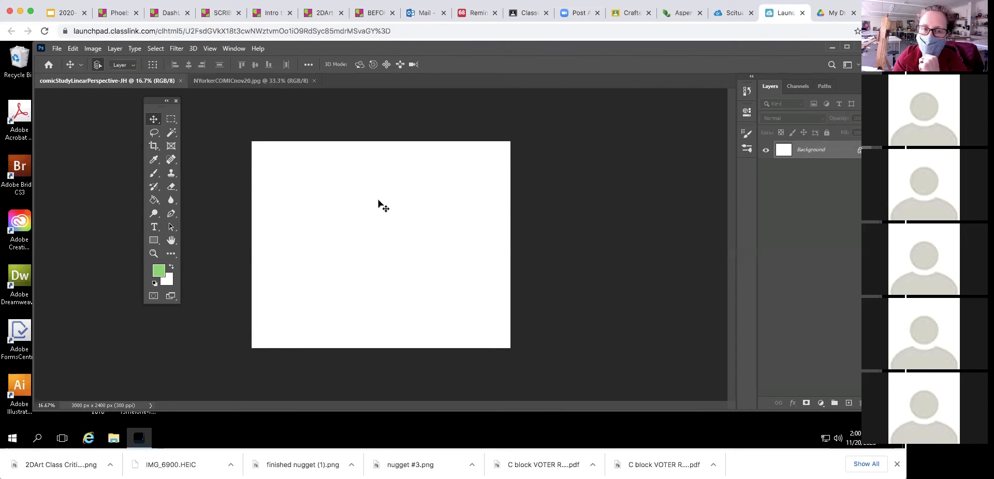
click(231, 82)
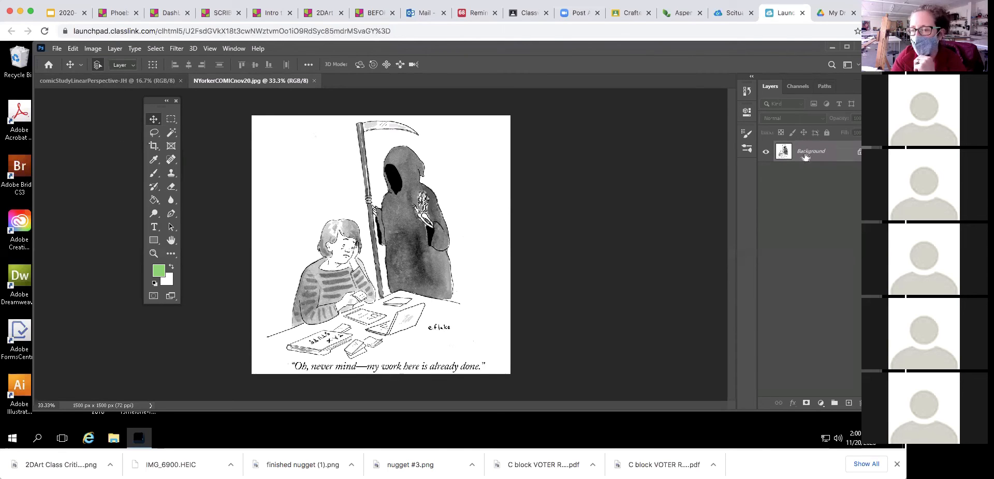
drag(807, 153, 397, 231)
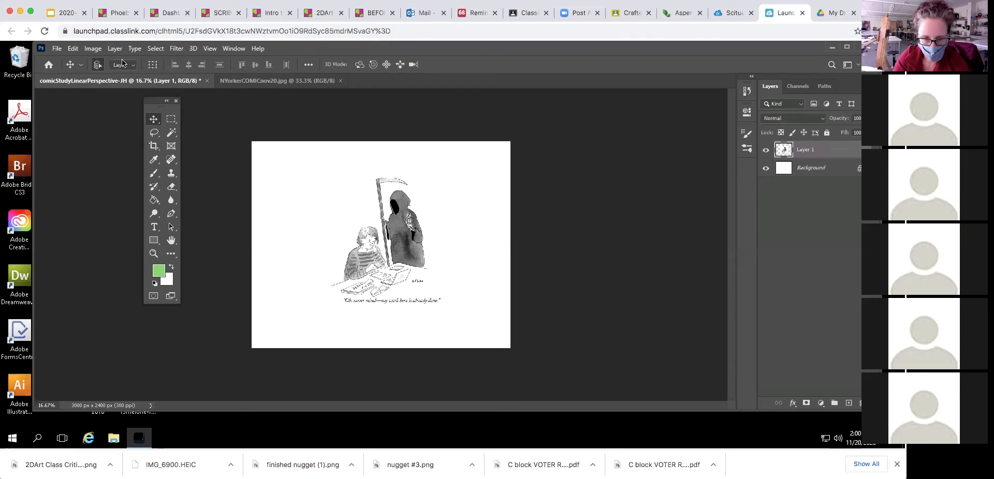
- Toggle visibility of Layer 1 and Background to confirm the cartoon sits above the white background
click(73, 48)
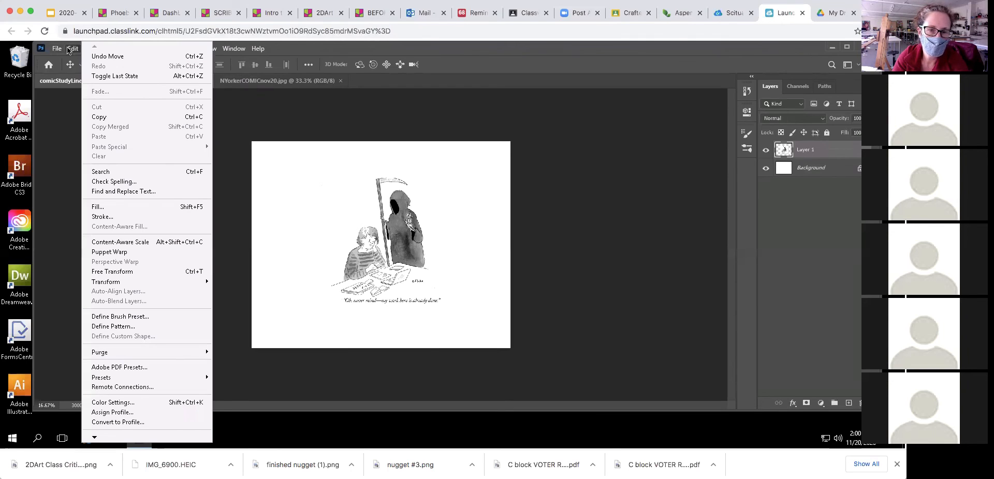
click(70, 50)
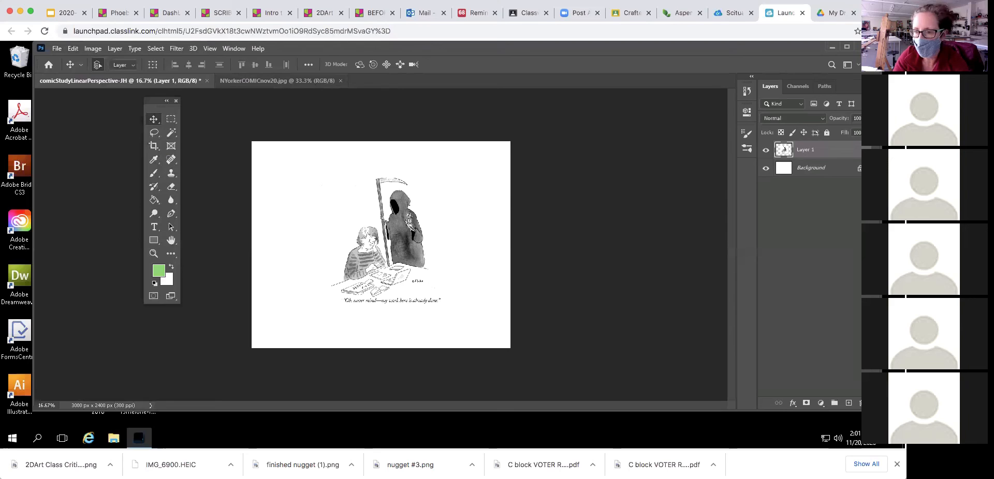
click(766, 169)
click(766, 168)
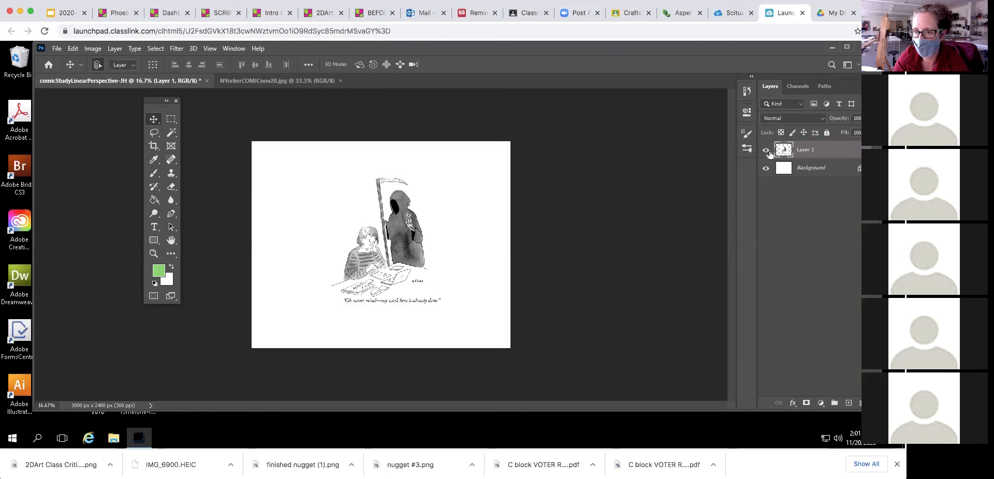
click(765, 150)
click(766, 151)
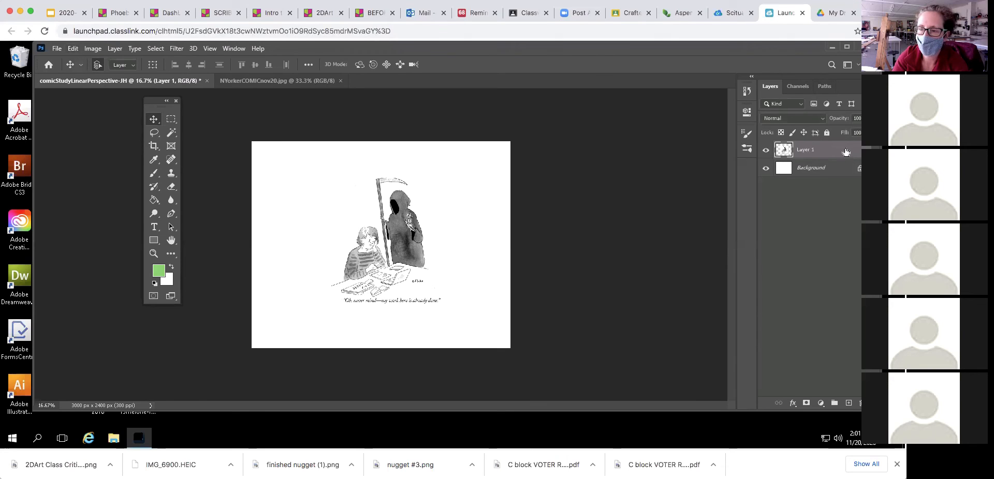
click(766, 150)
click(766, 150)
click(767, 169)
click(767, 169)
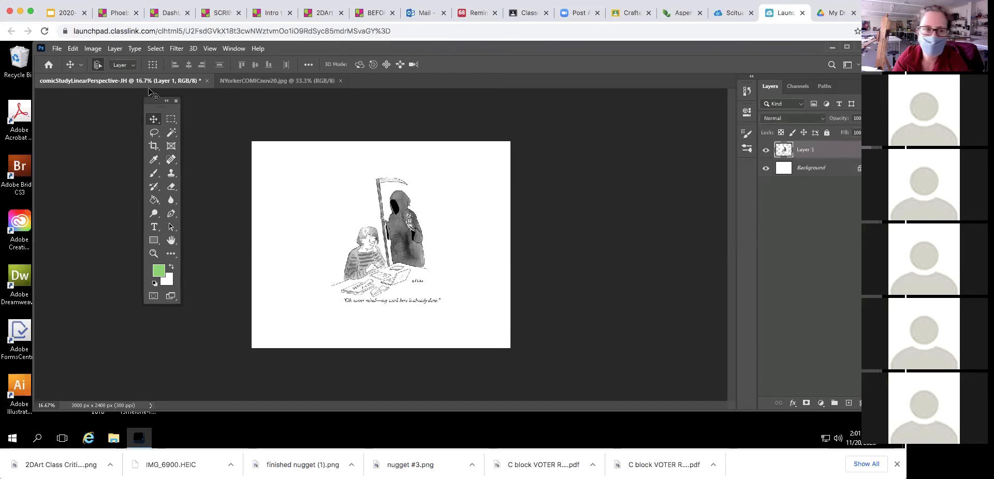
- Start Edit > Transform > Scale on the cartoon layer
click(72, 49)
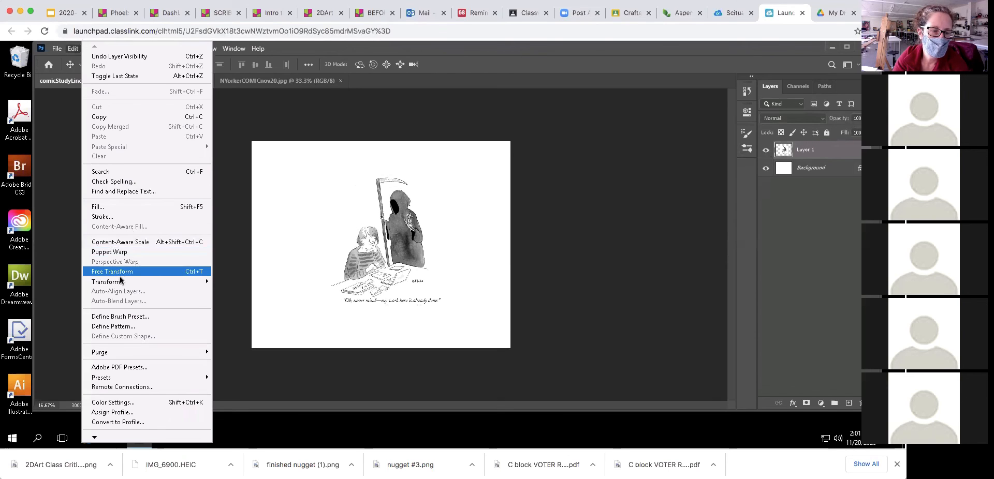
mouse_move(120, 280)
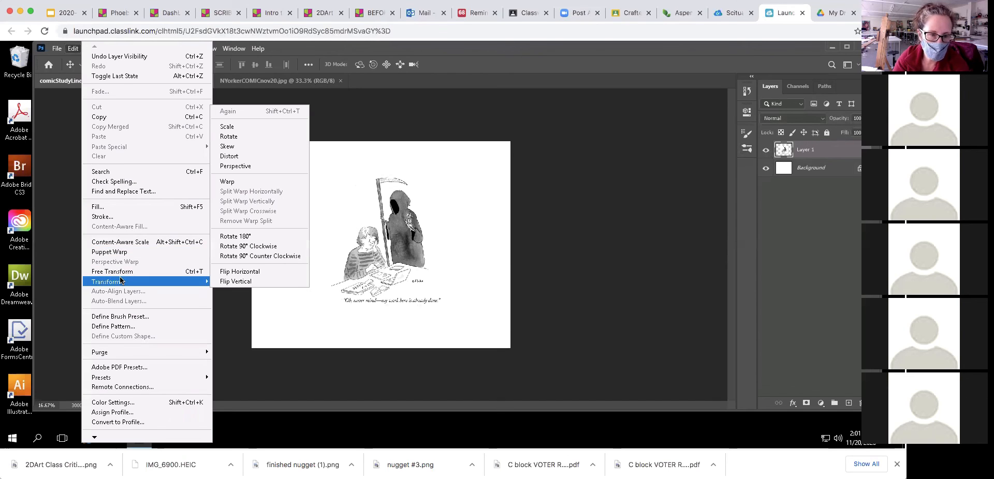
click(241, 127)
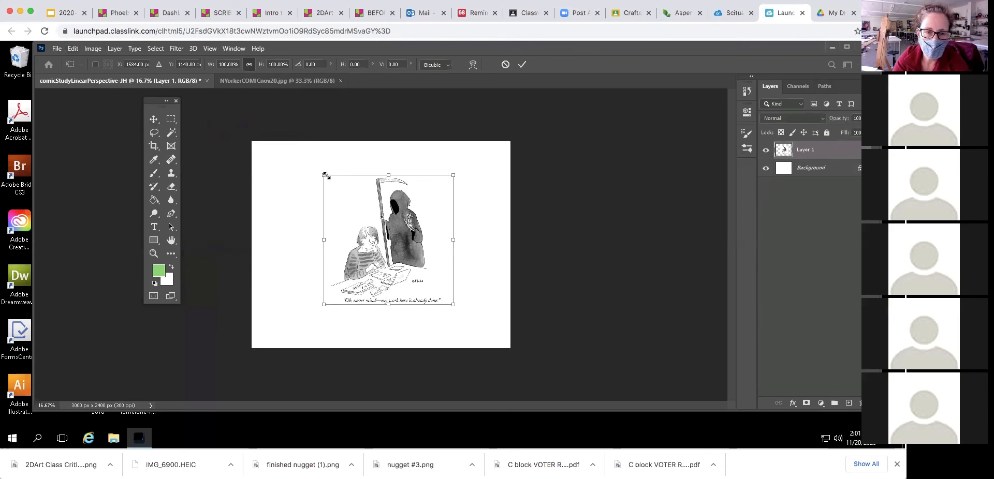
- Shrink the cartoon proportionally to about 67.6% with width and height linked
mouse_move(326, 177)
mouse_down()
mouse_move(379, 213)
mouse_move(419, 182)
mouse_move(295, 171)
mouse_move(412, 224)
mouse_move(313, 191)
mouse_move(345, 178)
mouse_move(307, 190)
mouse_move(350, 204)
mouse_move(331, 182)
mouse_up()
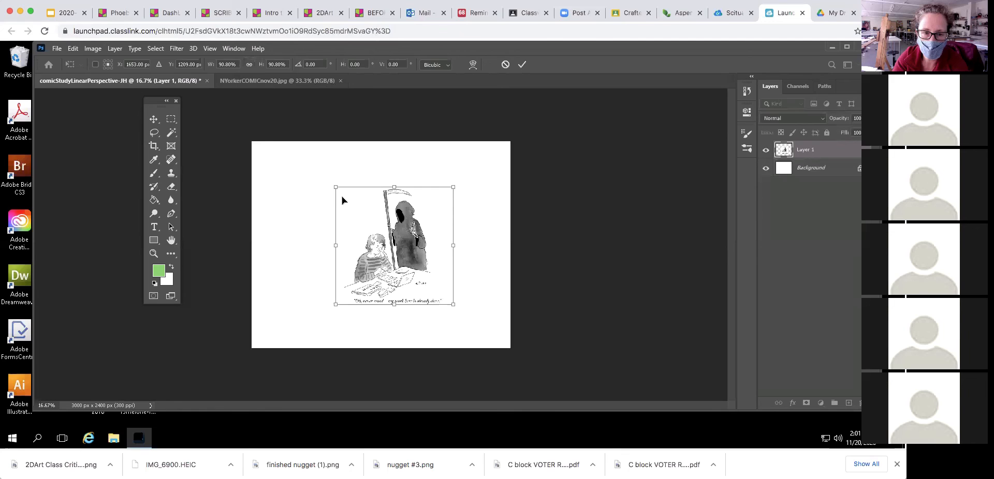
drag(335, 189, 349, 175)
click(249, 64)
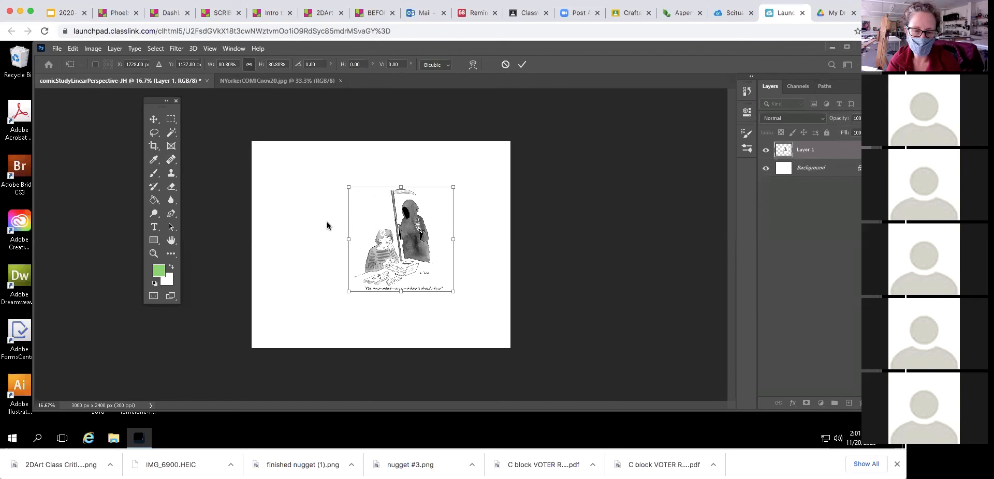
drag(349, 187, 365, 204)
- Centre the scaled cartoon on the canvas and commit the transform
drag(414, 238, 386, 235)
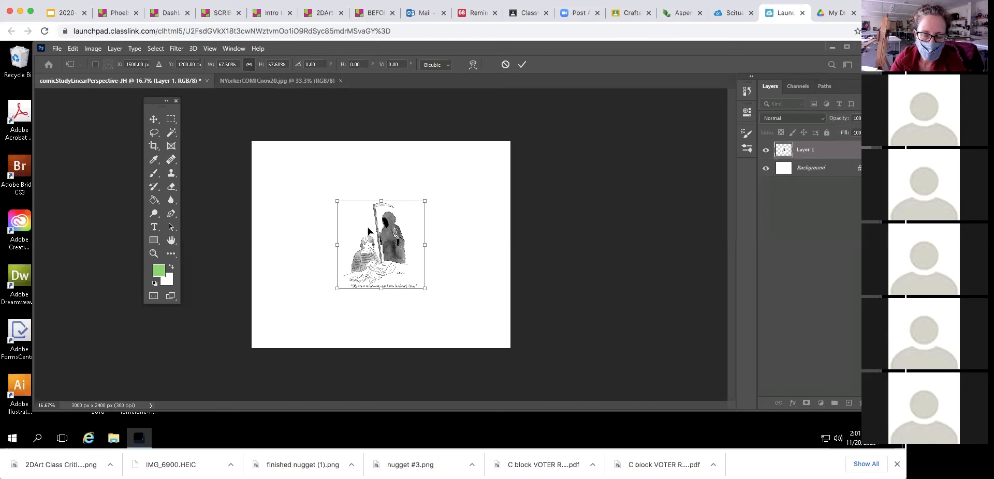
drag(392, 234, 392, 235)
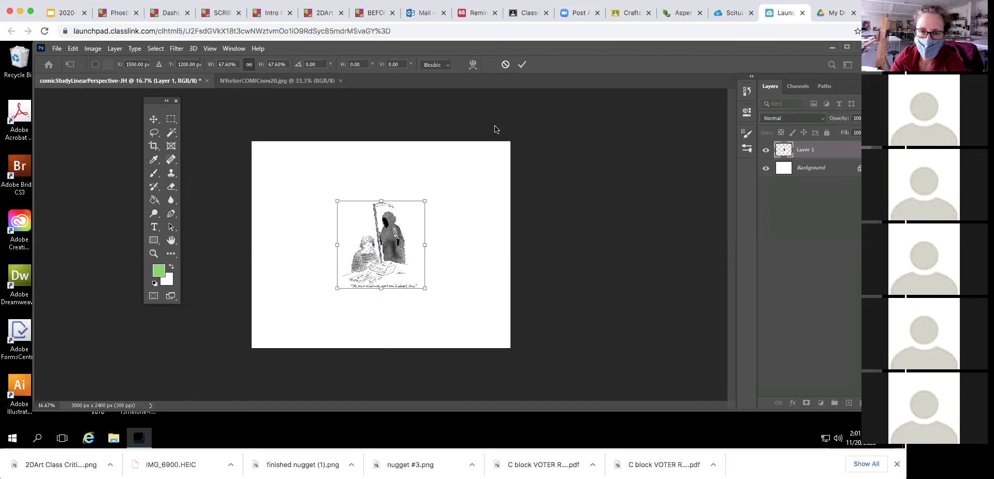
click(73, 49)
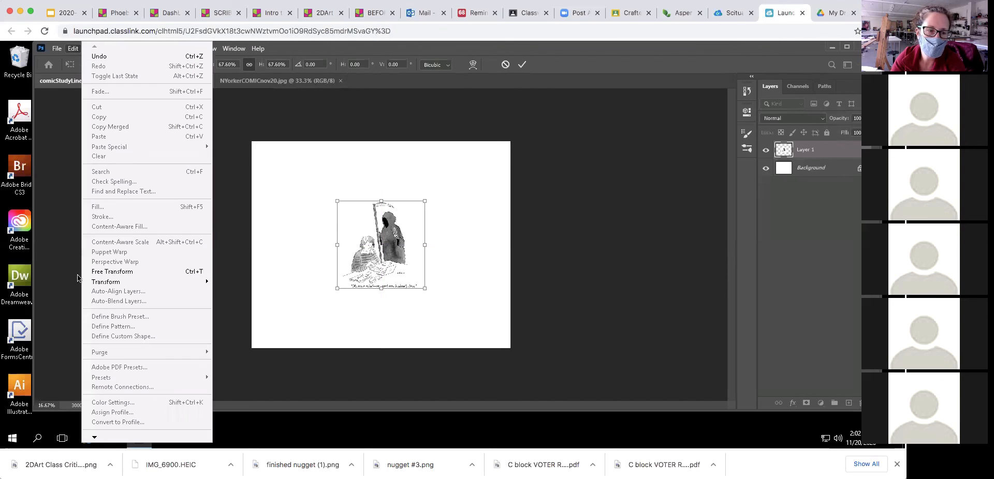
mouse_move(112, 283)
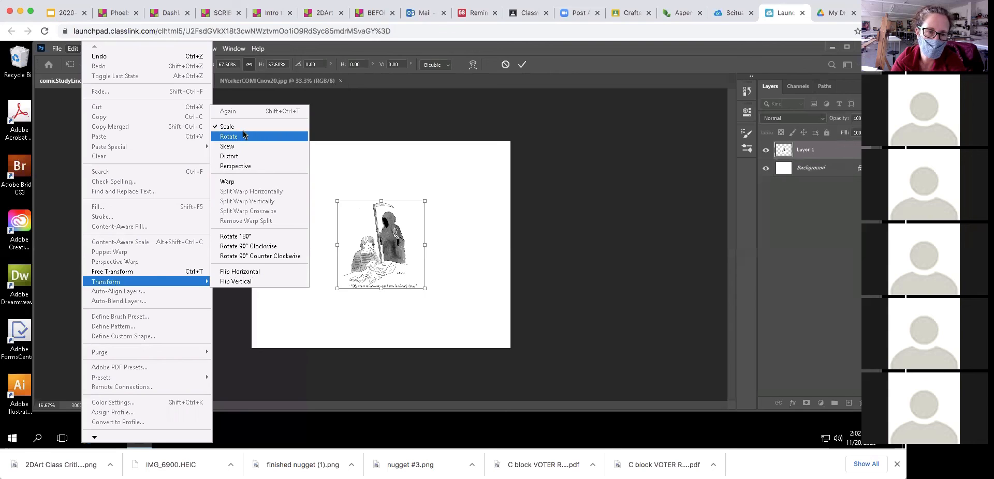
click(522, 66)
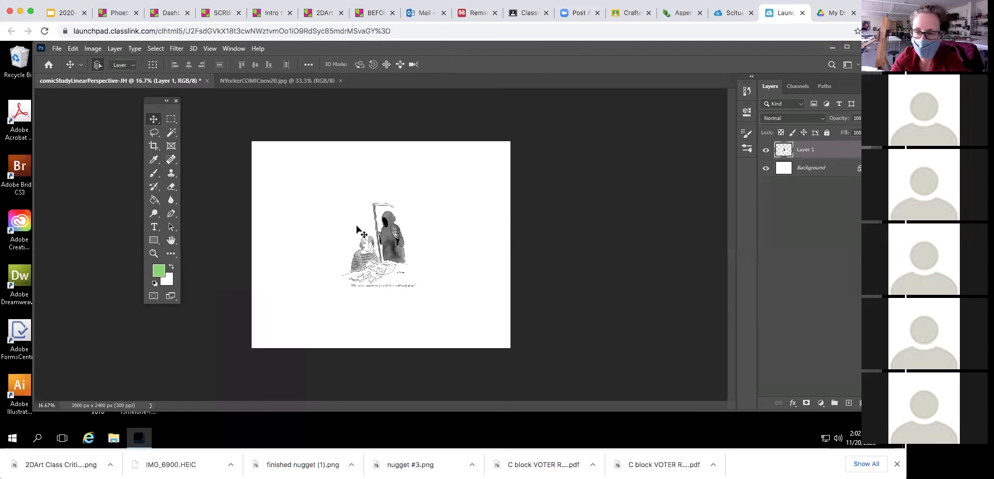
- Save the document to the Desktop as a layered PSD, accepting the Photoshop Format Options
click(58, 50)
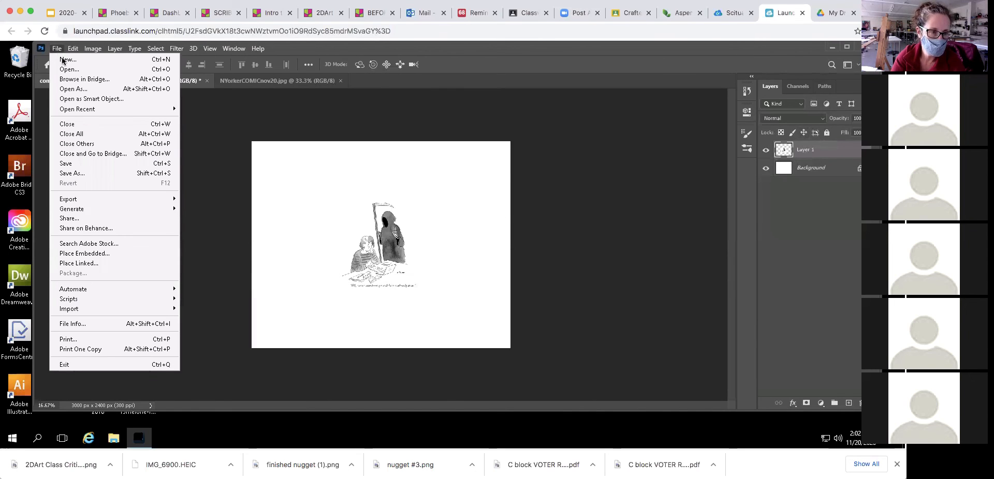
click(73, 174)
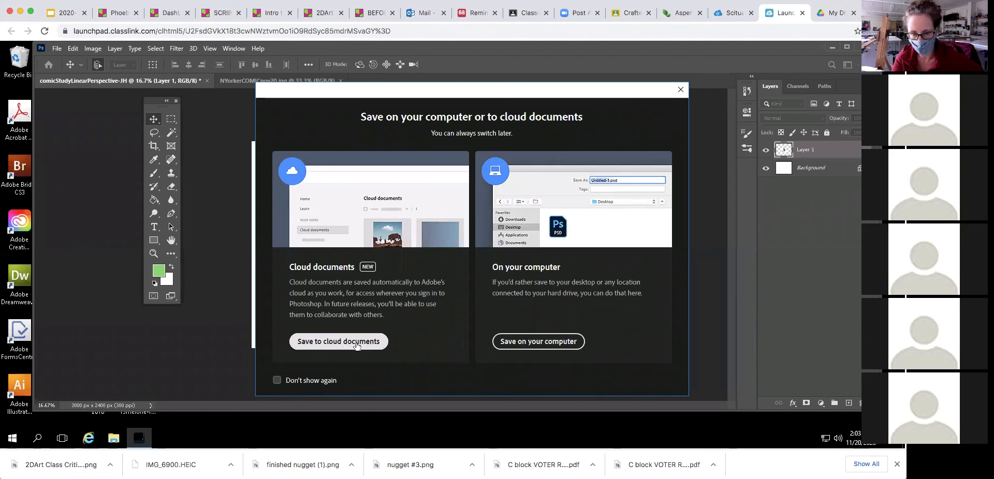
click(541, 343)
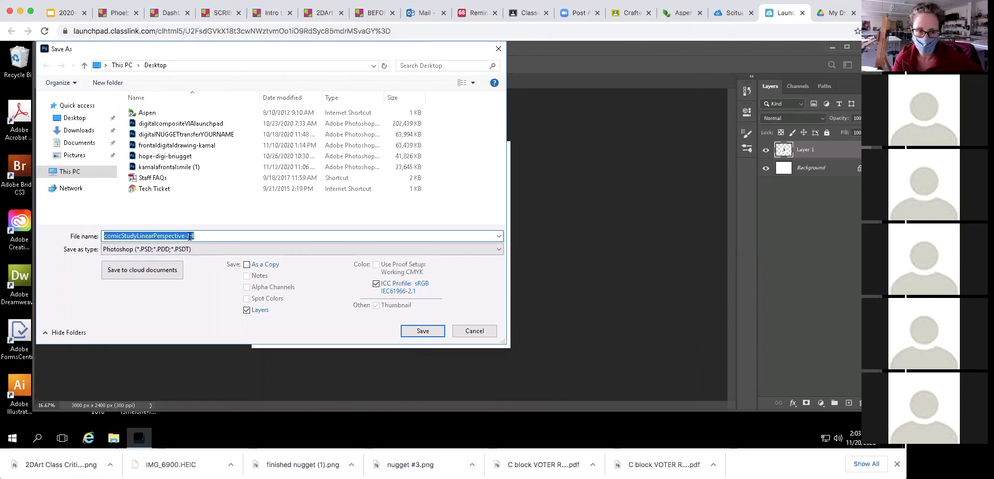
click(72, 120)
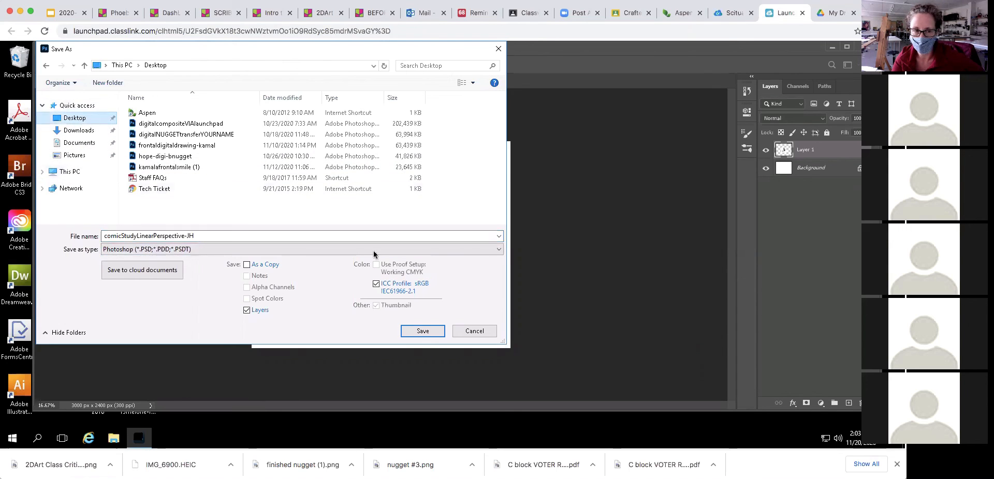
click(424, 331)
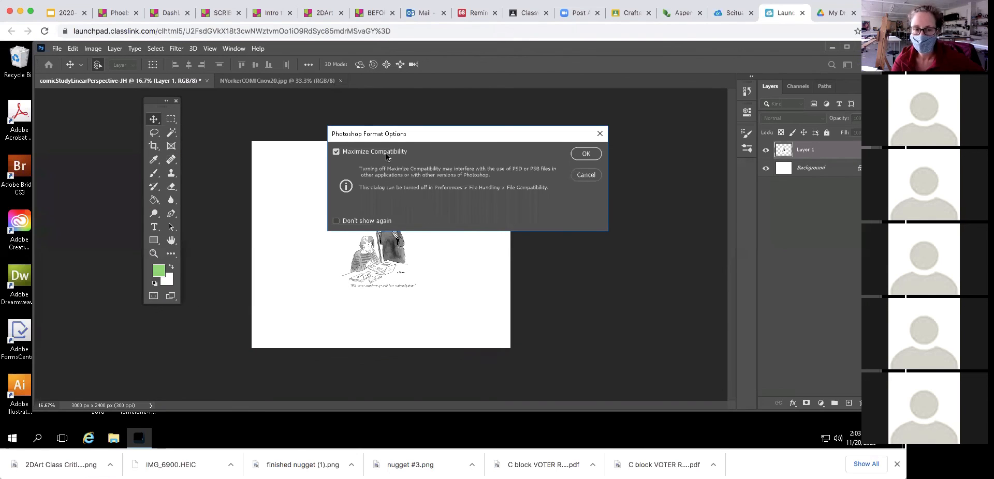
click(586, 155)
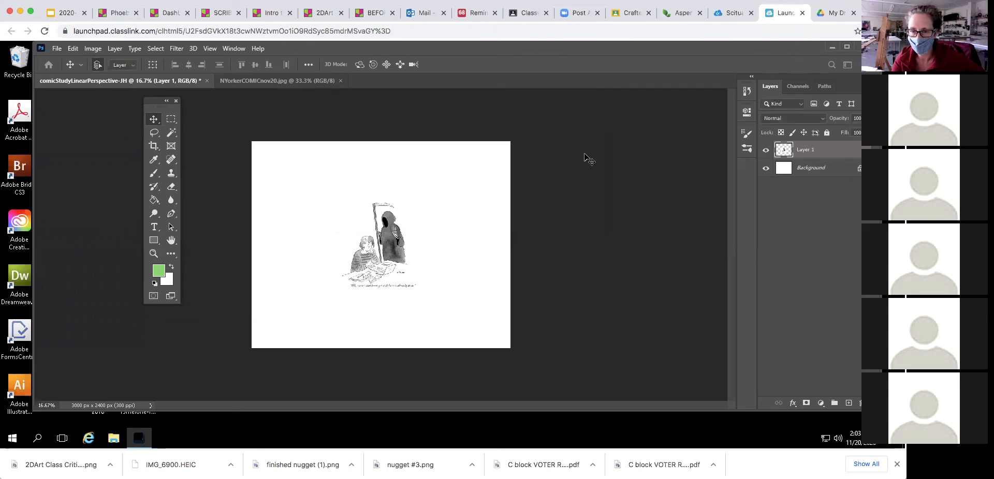